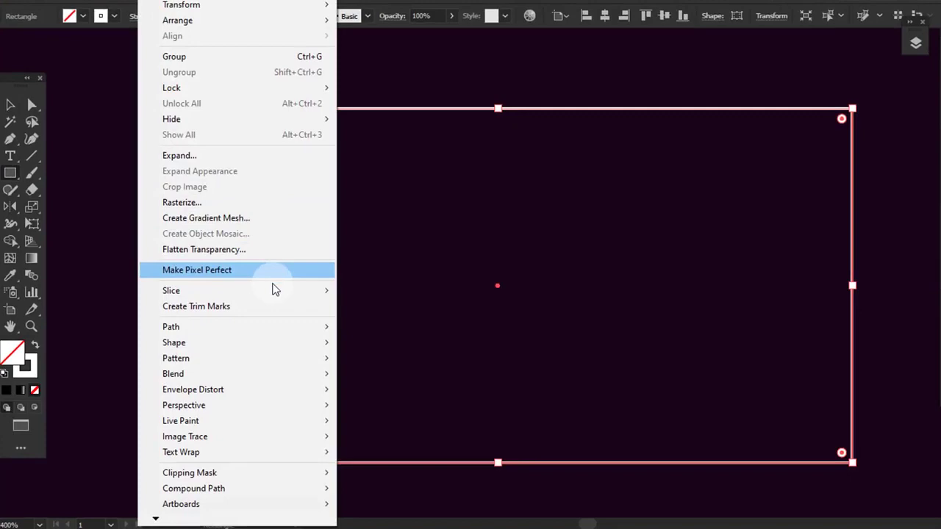
- Split the 160 × 80 px rectangle into a grid of 8 rows and 16 columns with 0 px gutters
mouse_move(300, 335)
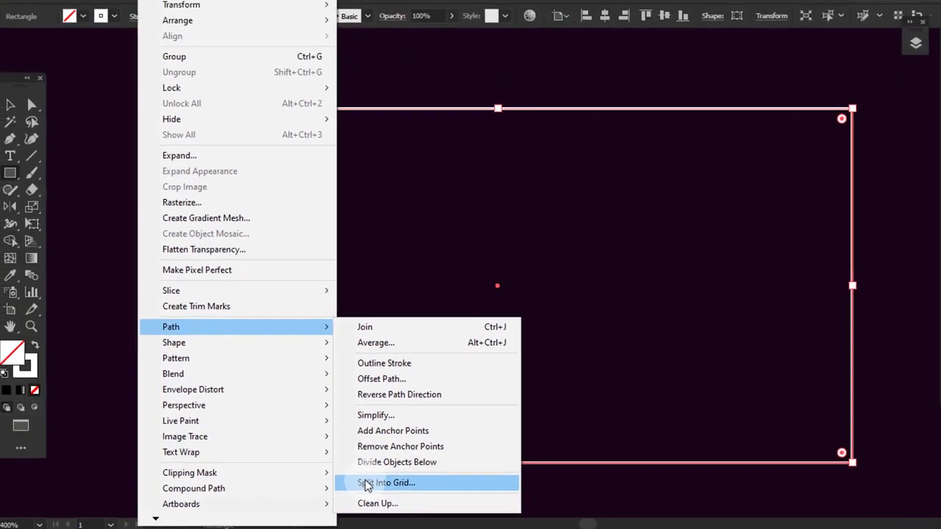
left_click(559, 444)
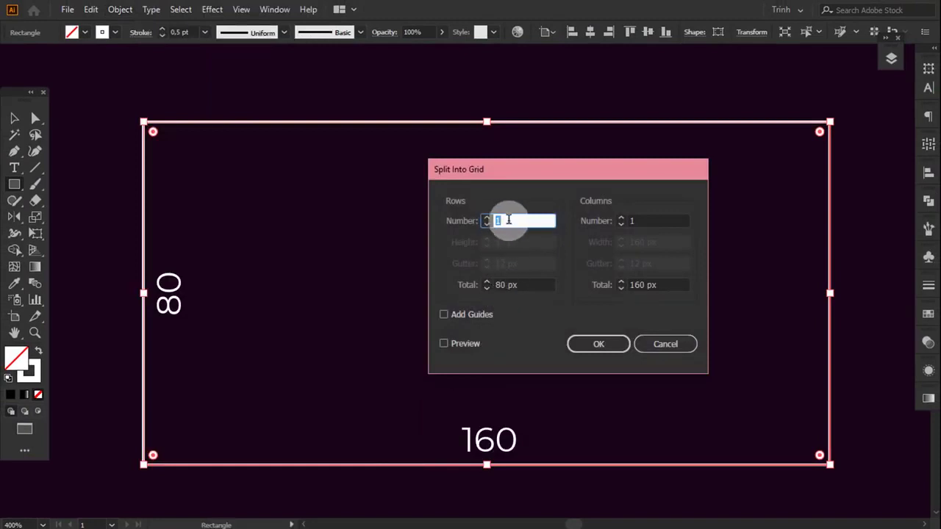
type("8")
left_click(636, 220)
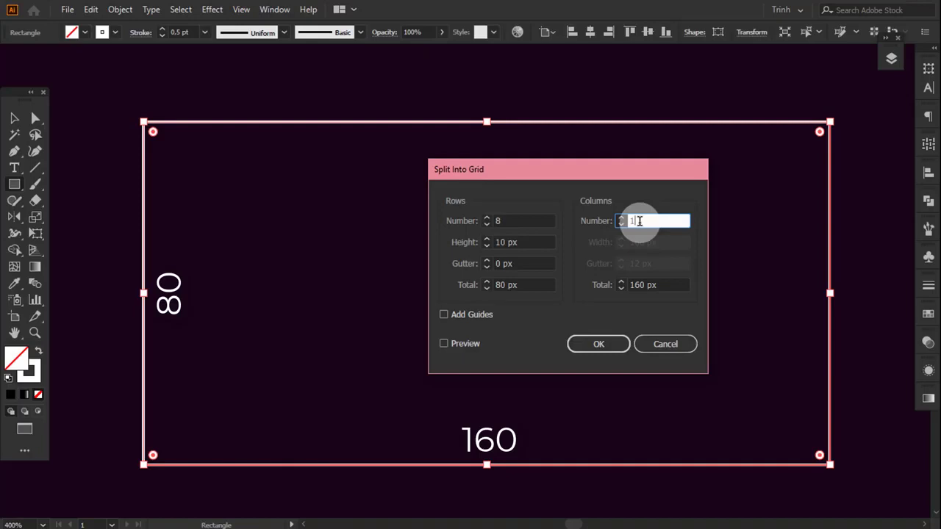
type("6")
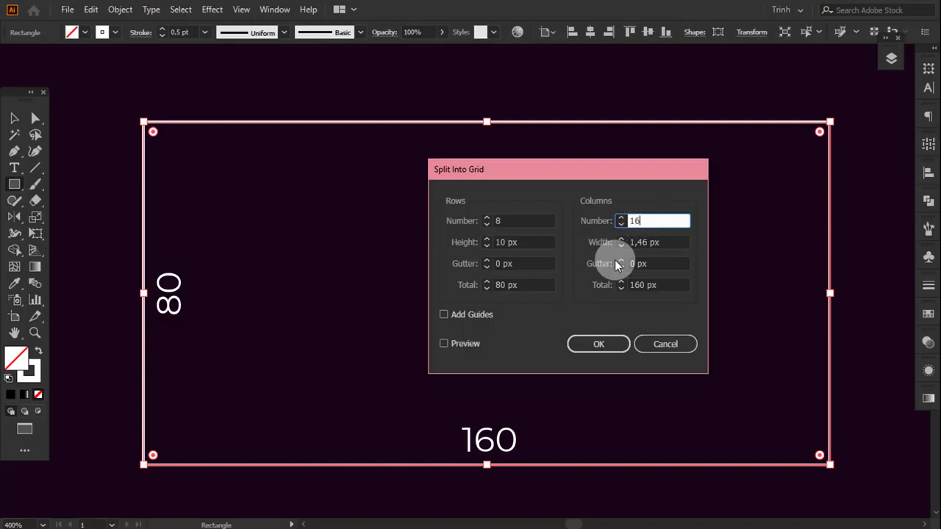
left_click(444, 343)
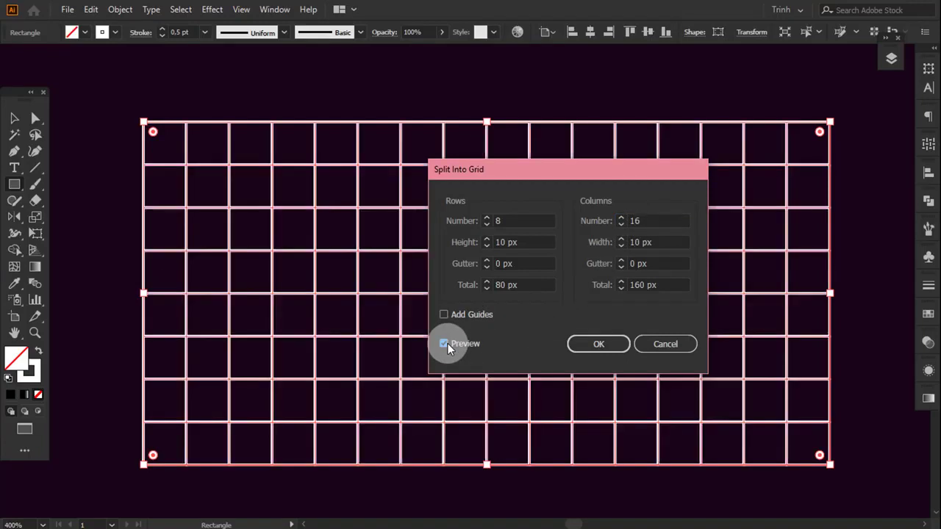
left_click(516, 237)
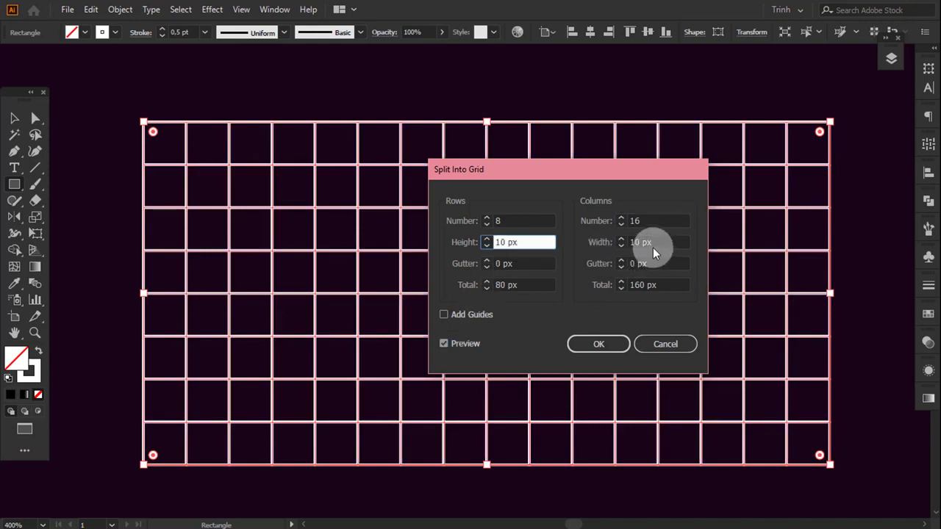
left_click(653, 242)
left_click(548, 263)
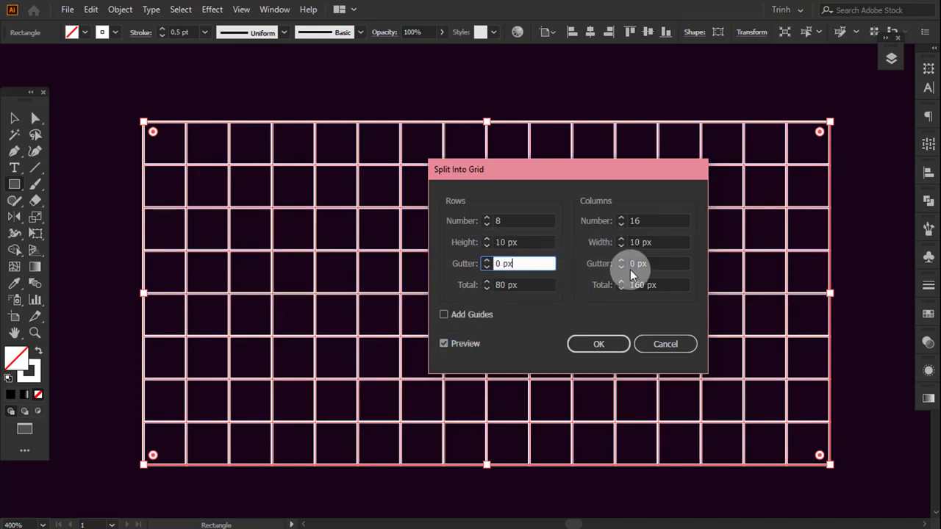
left_click(657, 263)
left_click(603, 343)
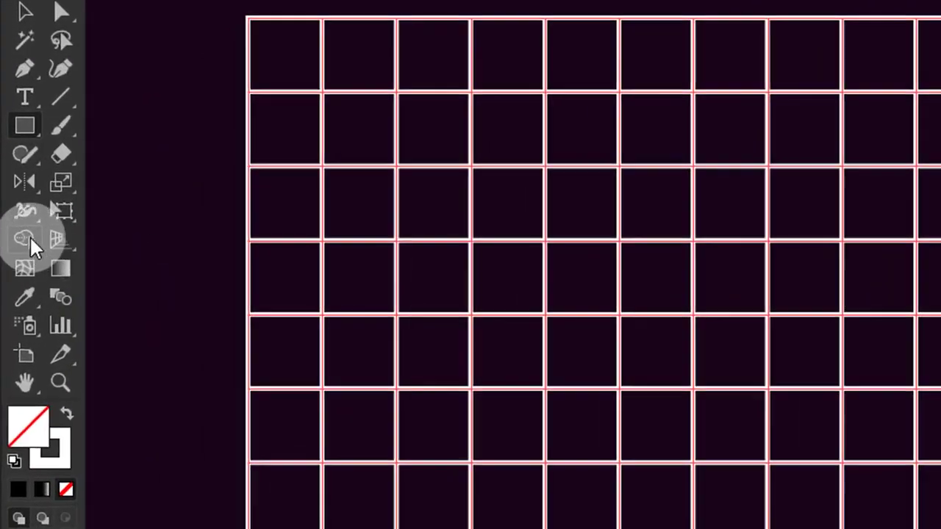
- Merge cells of the whole grid into solid shapes for the digits 1, 0 and 4 with the Shape Builder tool
key("ctrl+a")
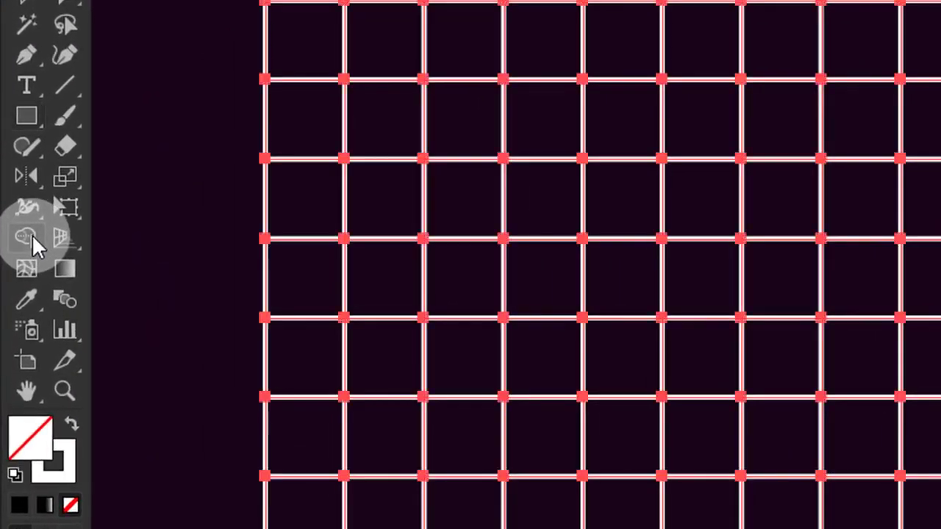
left_click(43, 230)
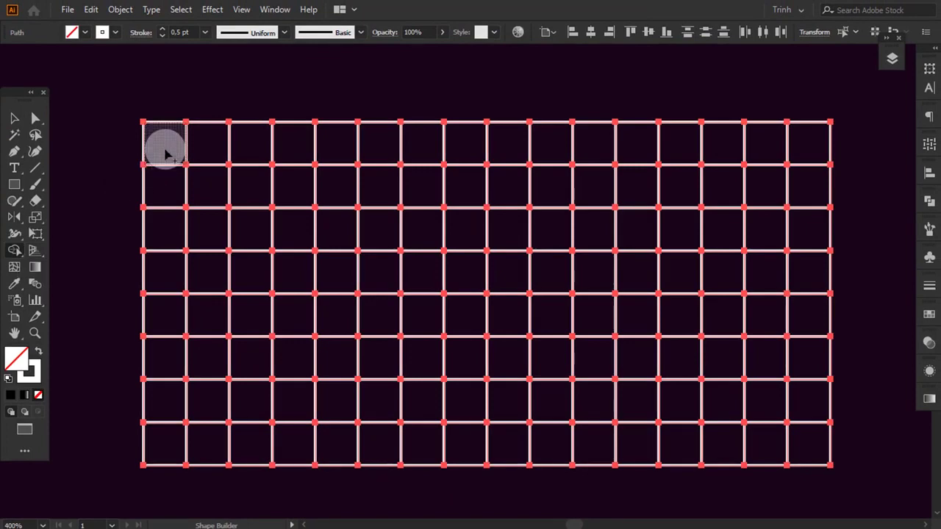
mouse_move(164, 147)
left_mouse_down()
mouse_move(186, 204)
mouse_move(157, 412)
mouse_move(207, 441)
left_mouse_up()
mouse_move(288, 172)
left_mouse_down()
mouse_move(338, 374)
mouse_move(363, 140)
mouse_move(351, 181)
mouse_move(471, 238)
mouse_move(490, 162)
mouse_move(445, 433)
left_mouse_up()
mouse_move(592, 143)
left_mouse_down()
mouse_move(603, 288)
mouse_move(636, 320)
left_mouse_up()
mouse_move(764, 147)
left_mouse_down()
mouse_move(801, 399)
mouse_move(785, 224)
mouse_move(742, 304)
left_mouse_up()
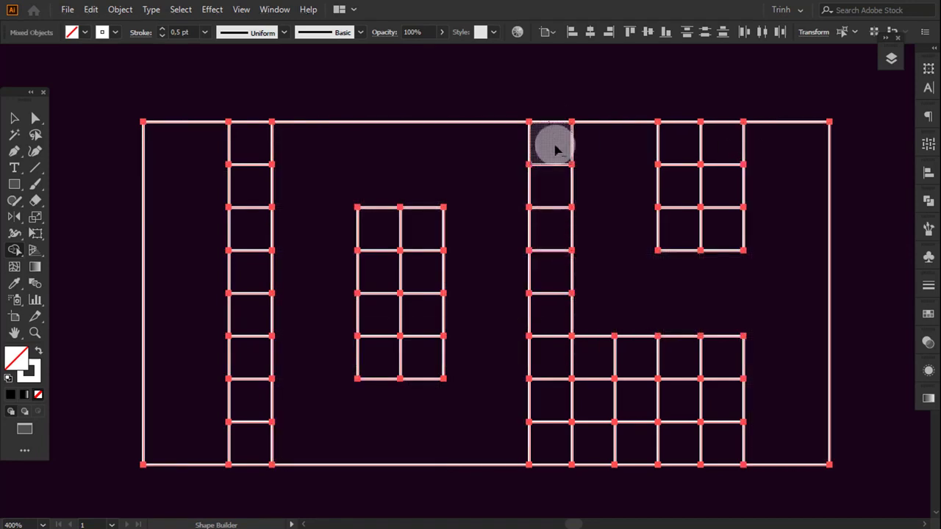
- Remove the leftover grid cells between the digits, inside the 0 and around the 4 with Shape Builder
mouse_move(552, 145)
left_mouse_down()
mouse_move(551, 334)
mouse_move(567, 354)
mouse_move(692, 402)
mouse_move(563, 425)
mouse_move(710, 450)
left_mouse_up()
mouse_move(678, 141)
left_mouse_down()
mouse_move(683, 170)
mouse_move(724, 229)
left_mouse_up()
mouse_move(402, 239)
left_mouse_down()
mouse_move(381, 363)
mouse_move(408, 254)
left_mouse_up()
mouse_move(253, 146)
left_mouse_down()
mouse_move(235, 228)
mouse_move(250, 445)
left_mouse_up()
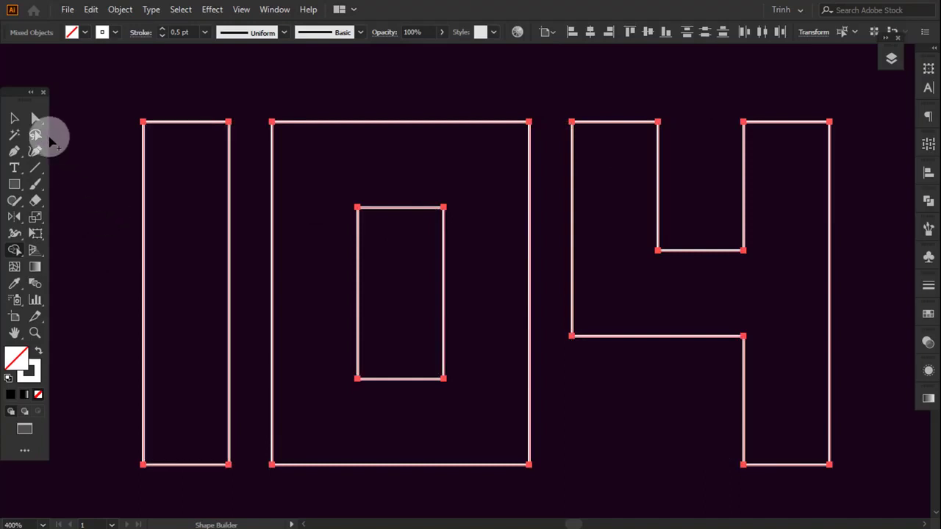
- Swap fill and stroke on the digit shapes to make them solid white, and group them
left_click(14, 118)
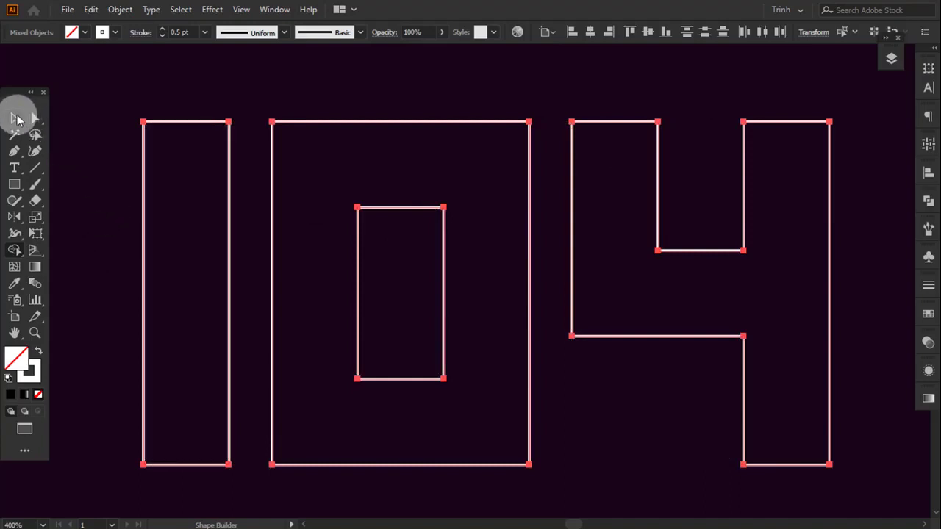
left_click(39, 351)
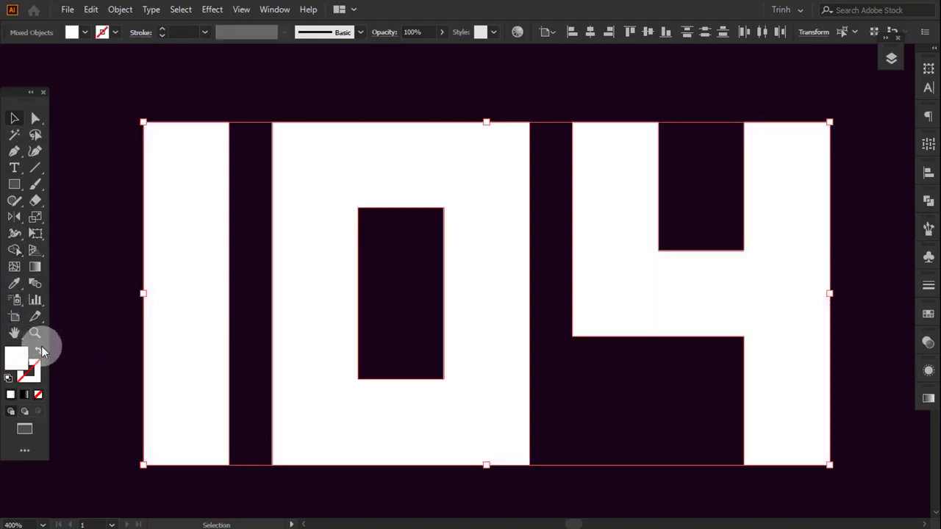
left_click(120, 9)
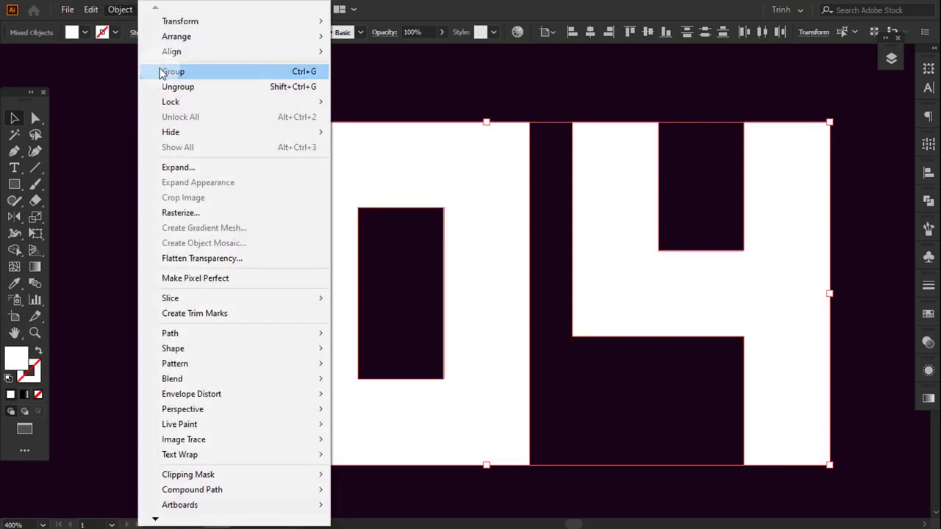
left_click(161, 72)
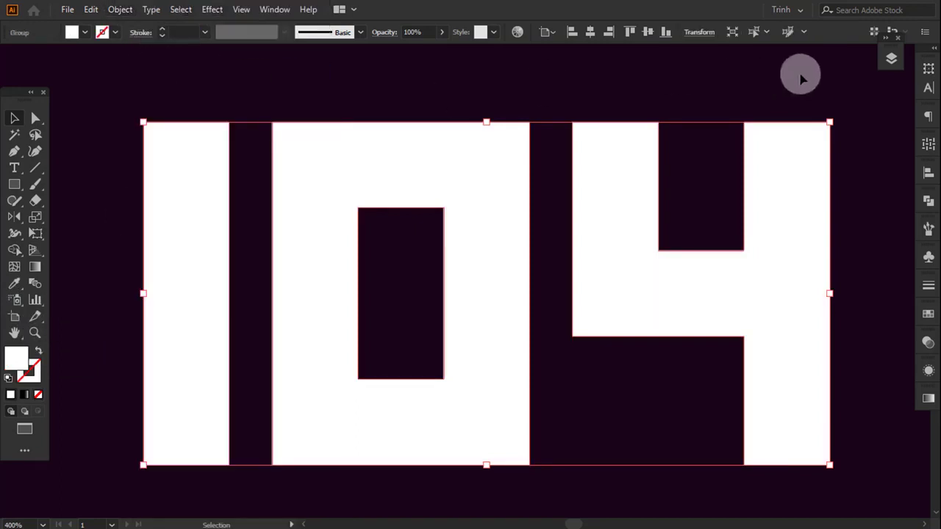
- Hide the Background layer
left_click(891, 59)
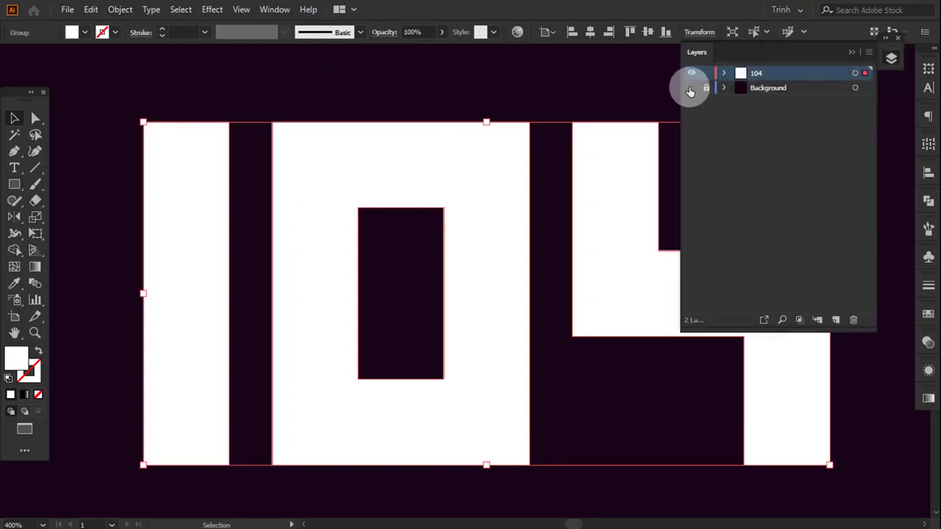
left_click(691, 88)
left_click(853, 56)
- Show the document grid and enable snapping to it
left_click(241, 10)
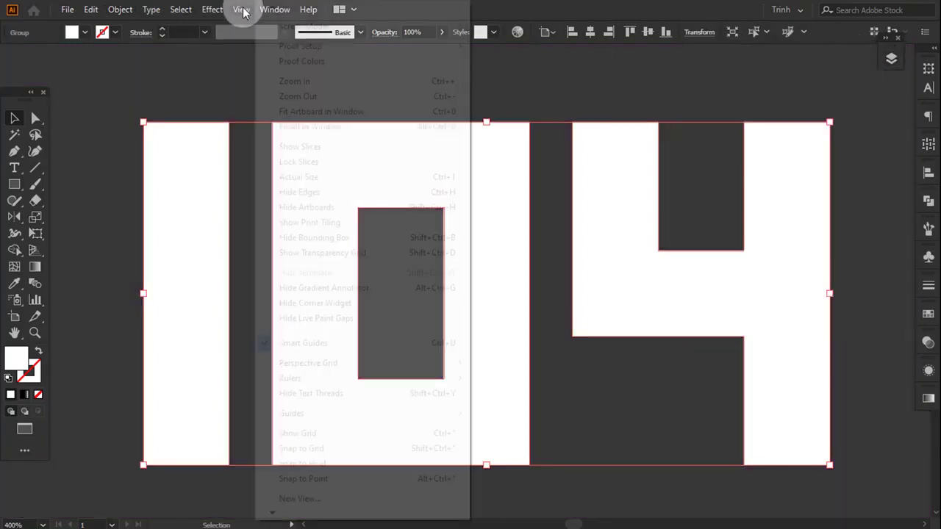
left_click(298, 433)
left_click(241, 10)
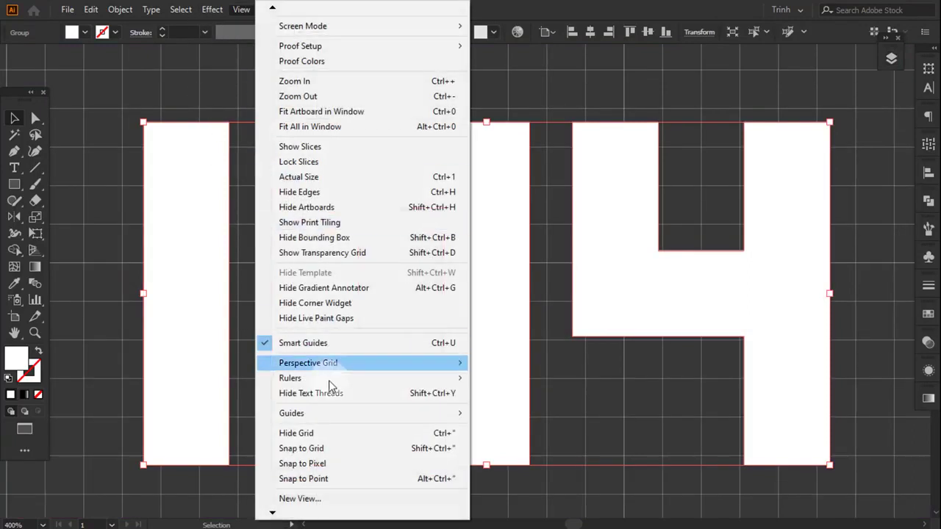
left_click(315, 464)
- Move the 104 group onto the grid lines and scale it down to 16 by 8 grid squares
scroll(353, 372, "down", 3)
scroll(355, 369, "down", 1)
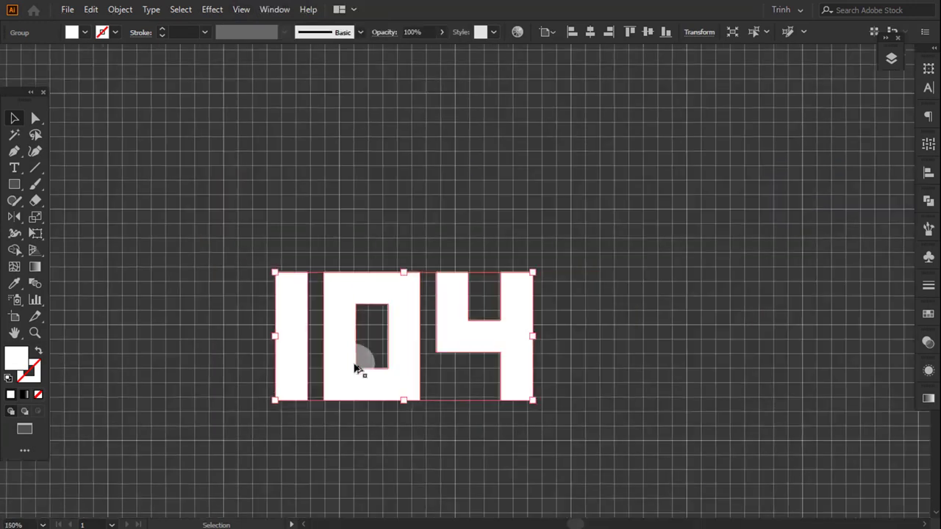
left_click_drag(356, 364, 413, 407)
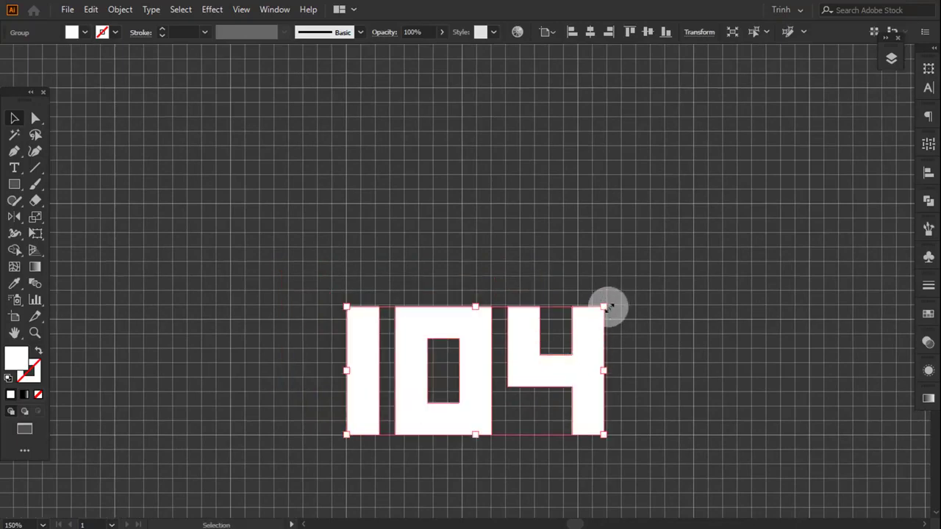
left_click_drag(604, 307, 596, 315)
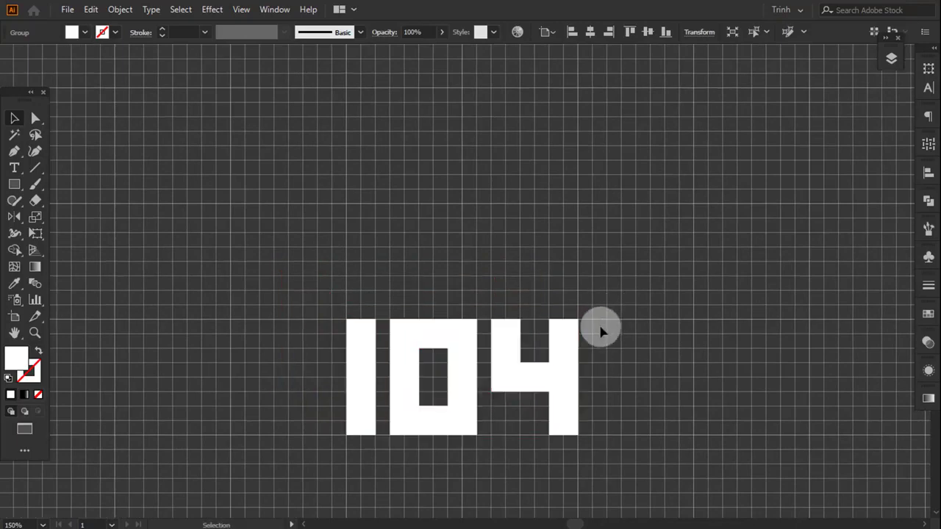
left_click(602, 333)
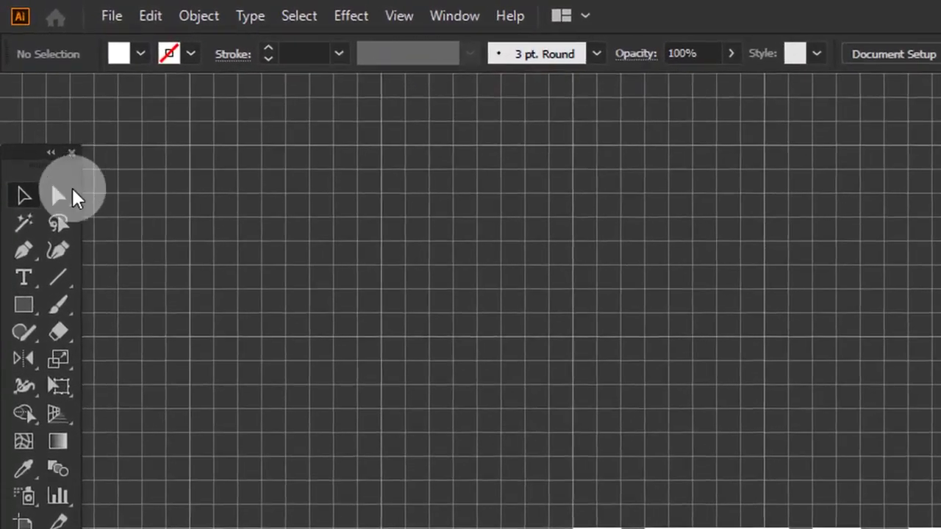
- Stretch the digits by moving their top anchor points up 16 grid squares and their bottom anchor points down 2
left_click(44, 144)
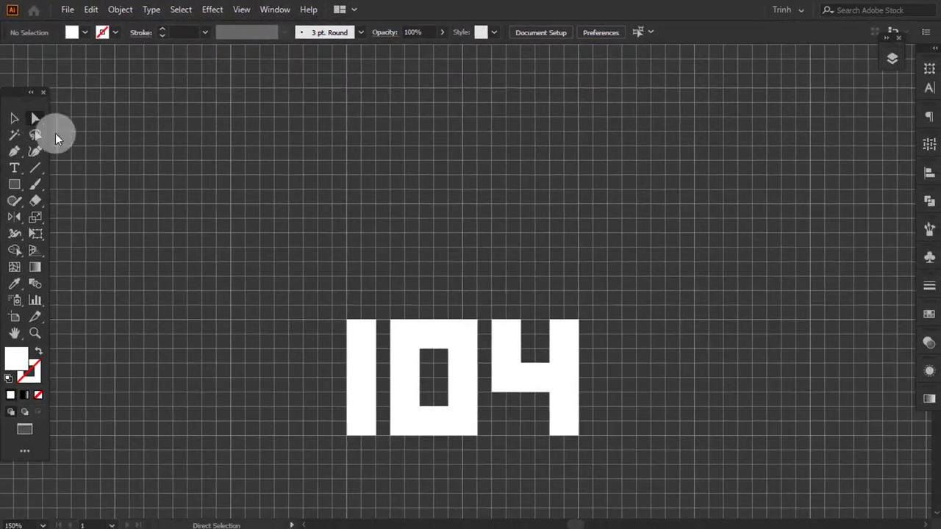
left_click_drag(332, 313, 578, 95)
left_click_drag(633, 254, 630, 242)
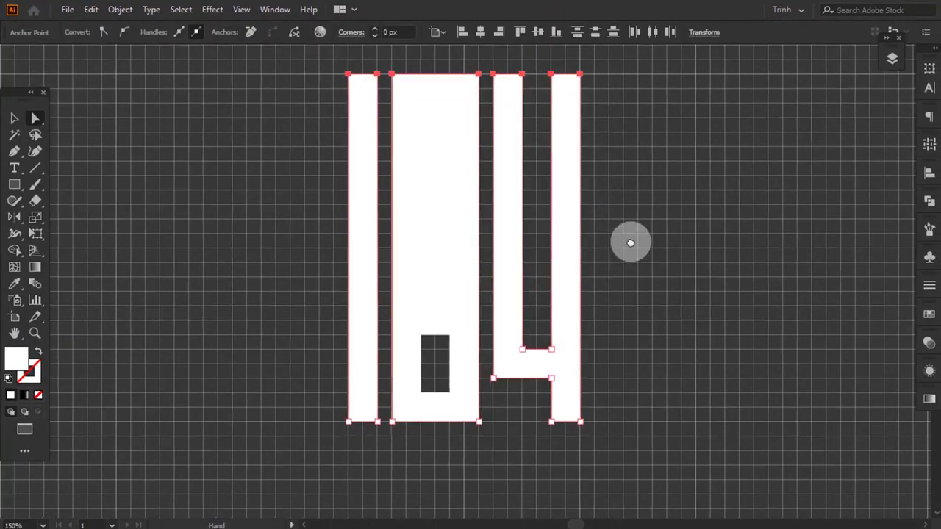
left_click_drag(330, 406, 581, 445)
left_click_drag(593, 374, 590, 389)
left_click(590, 388)
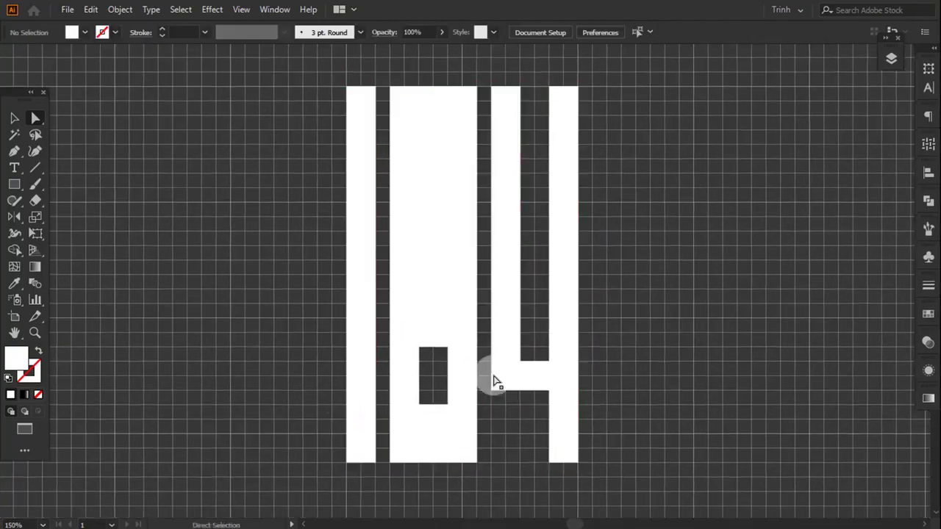
- Lengthen the hole in the 0 by extending its top and bottom edges two grid squares each
left_click(419, 347)
left_click_drag(451, 350, 449, 323)
left_click_drag(416, 405, 419, 423)
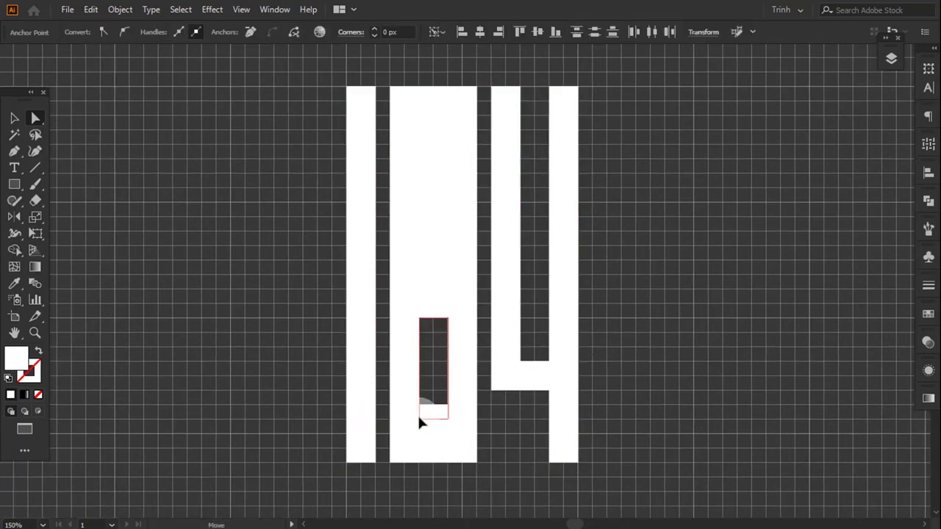
left_click(12, 120)
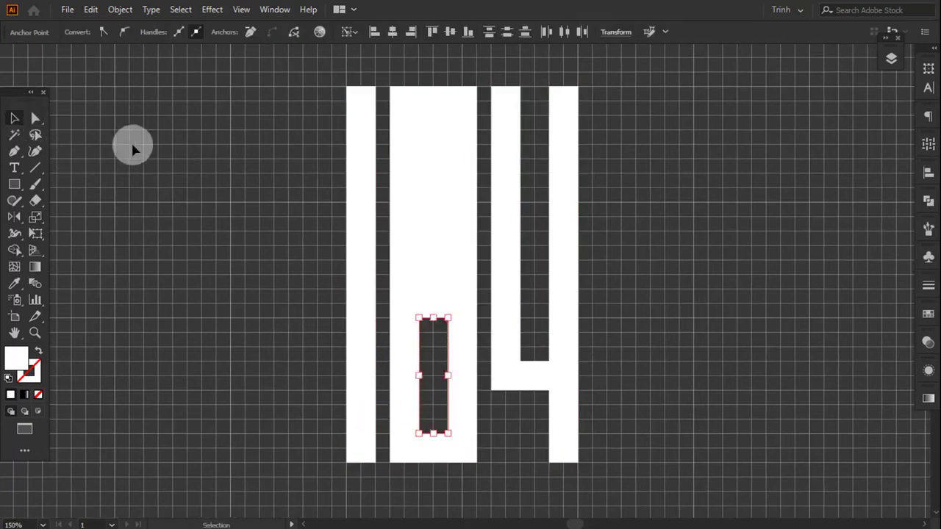
left_click(131, 140)
- Round all corners of the 104 group to a radius of 9 px
left_click(451, 170)
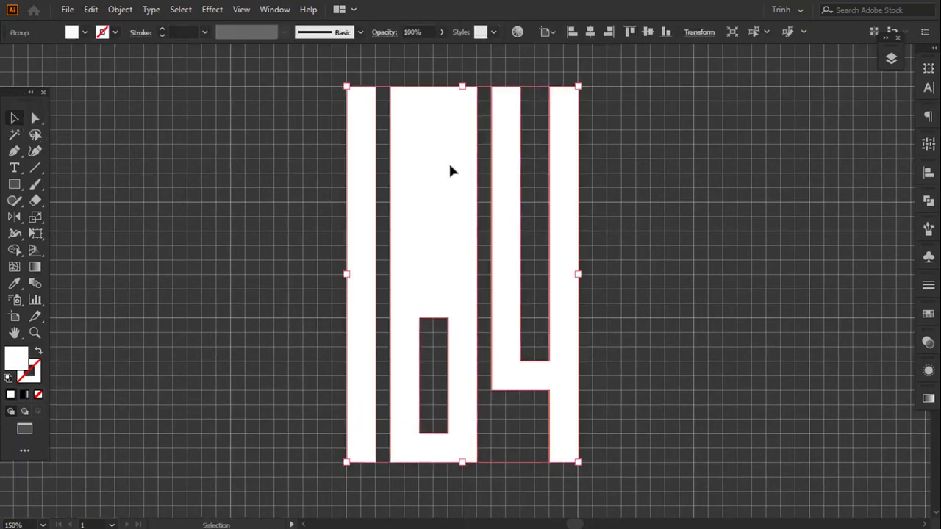
left_click(36, 119)
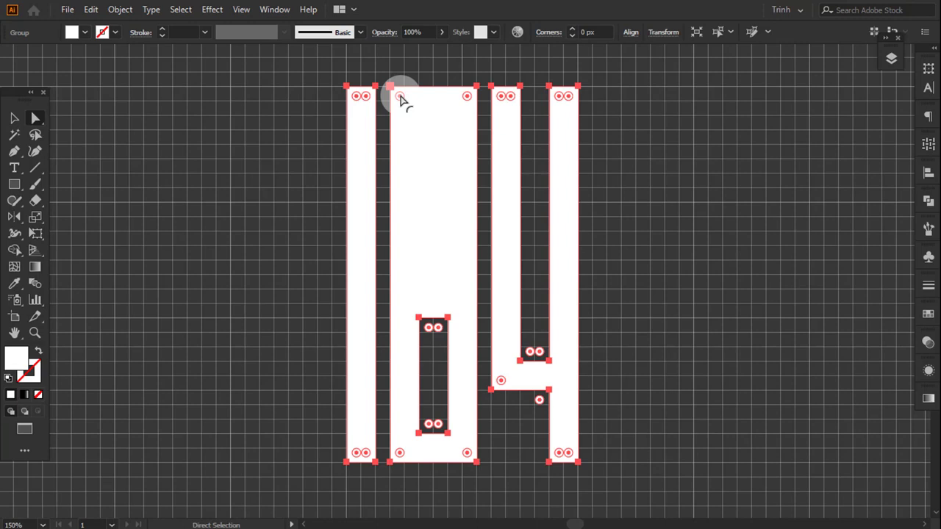
left_click_drag(401, 99, 440, 147)
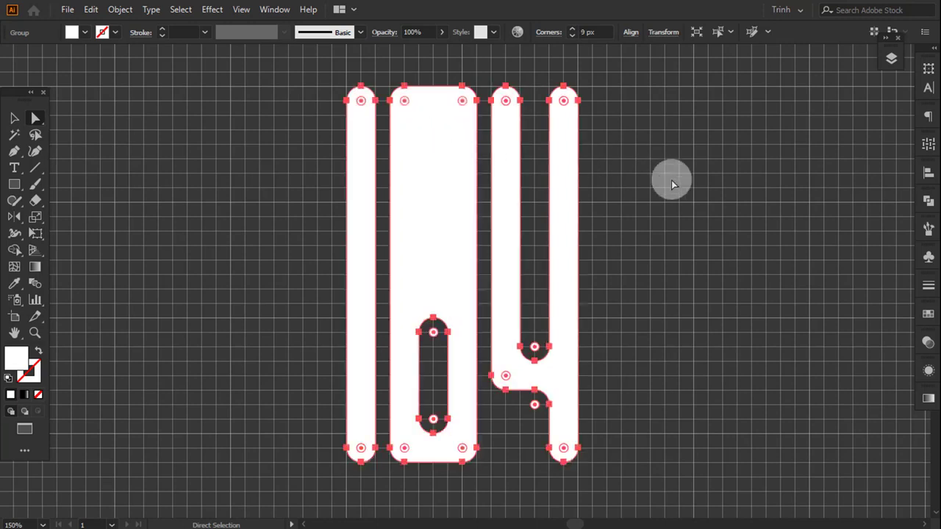
left_click(669, 183)
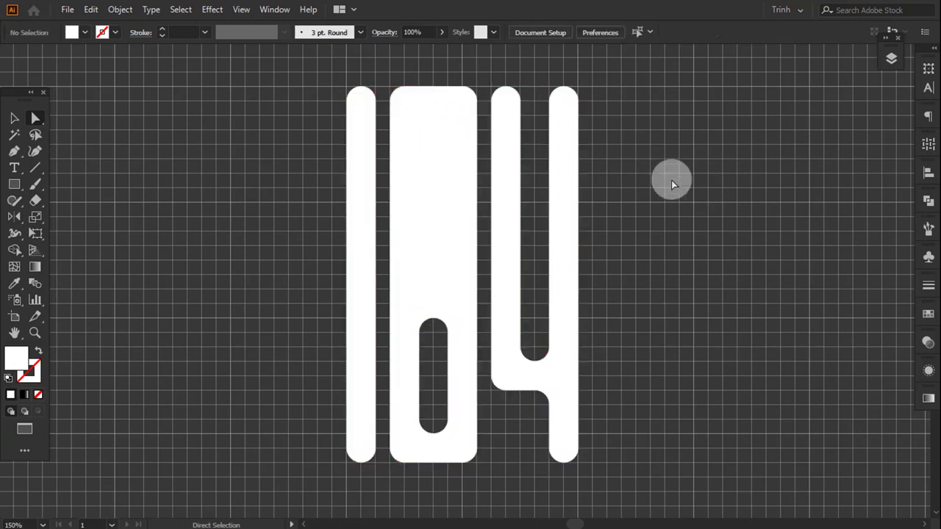
- Save the rounded 104 group as a dynamic Movie Clip symbol named 104
key("v")
left_click(504, 197)
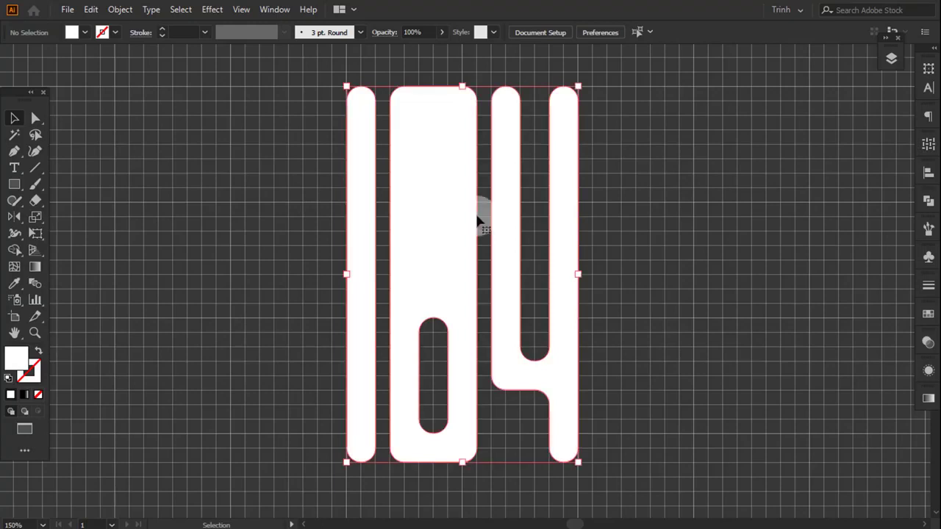
left_click(927, 256)
left_click(872, 465)
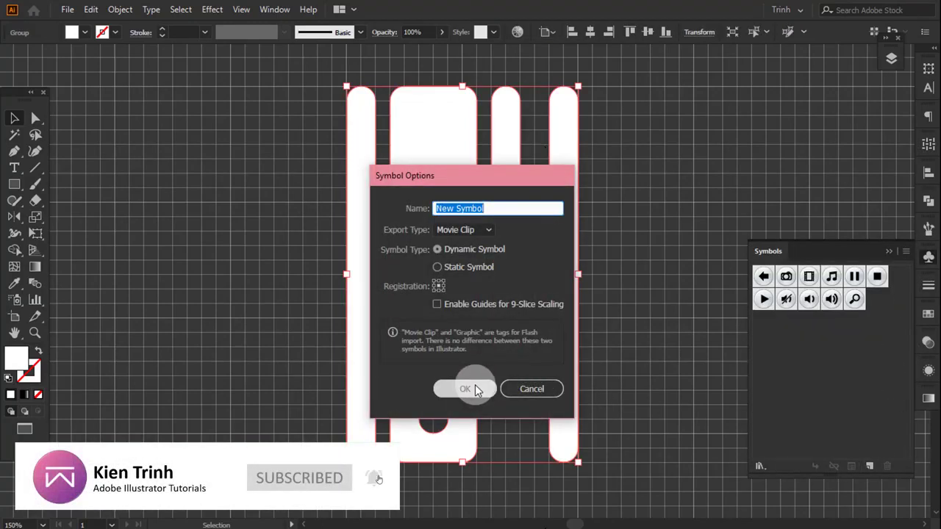
left_click(470, 389)
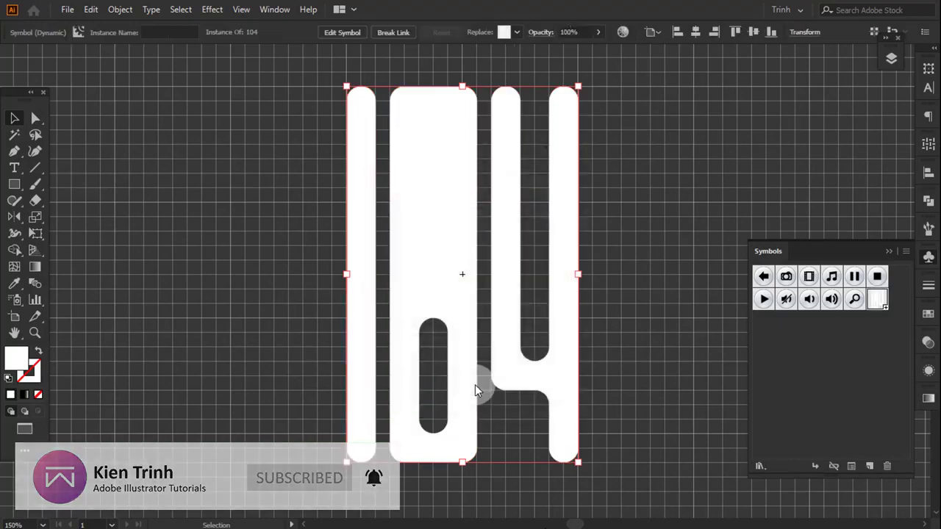
- Delete the placed 104 symbol instance from the artboard, and turn off both grid snapping and the grid display
left_click(889, 252)
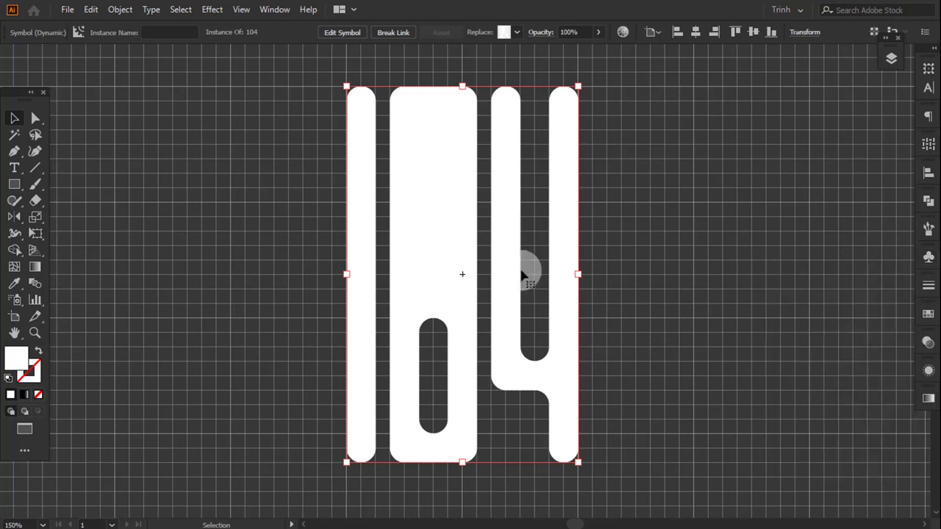
key("Delete")
left_click(241, 10)
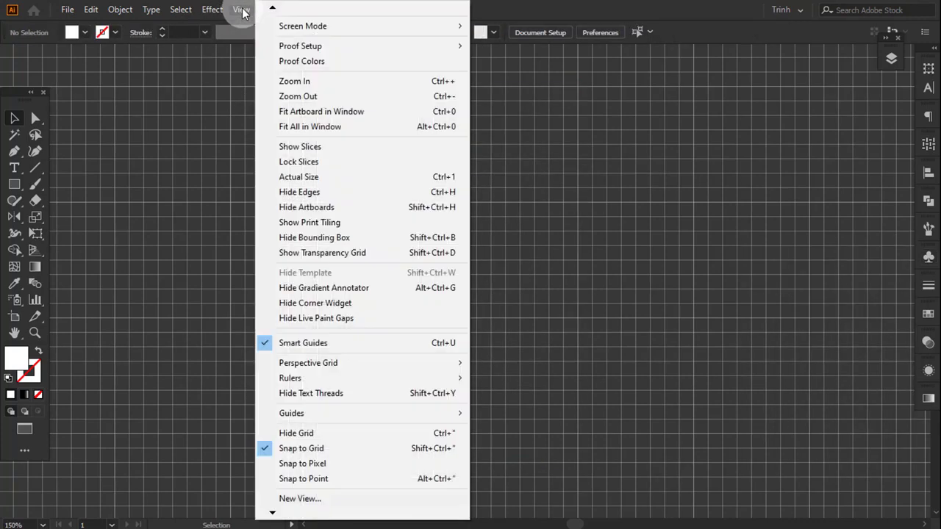
left_click(269, 448)
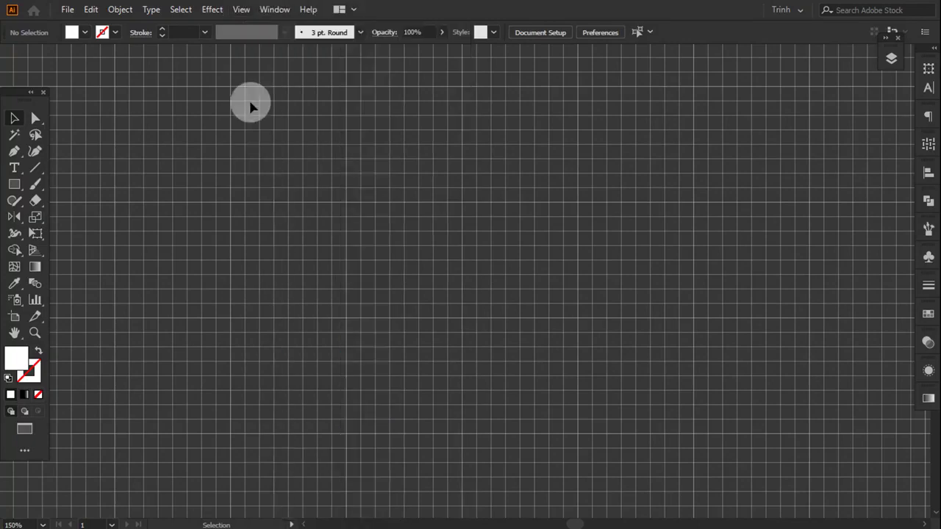
left_click(242, 10)
left_click(308, 431)
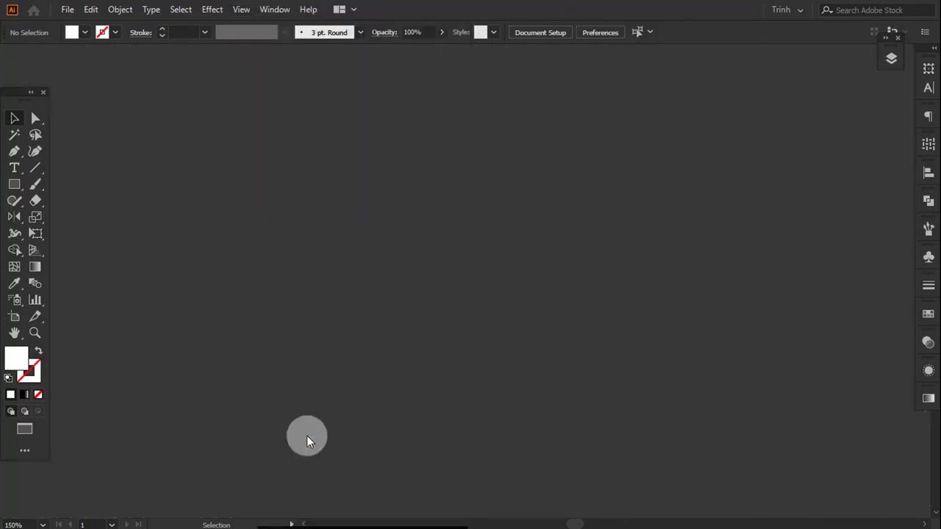
- Make the Background layer visible again
left_click(893, 58)
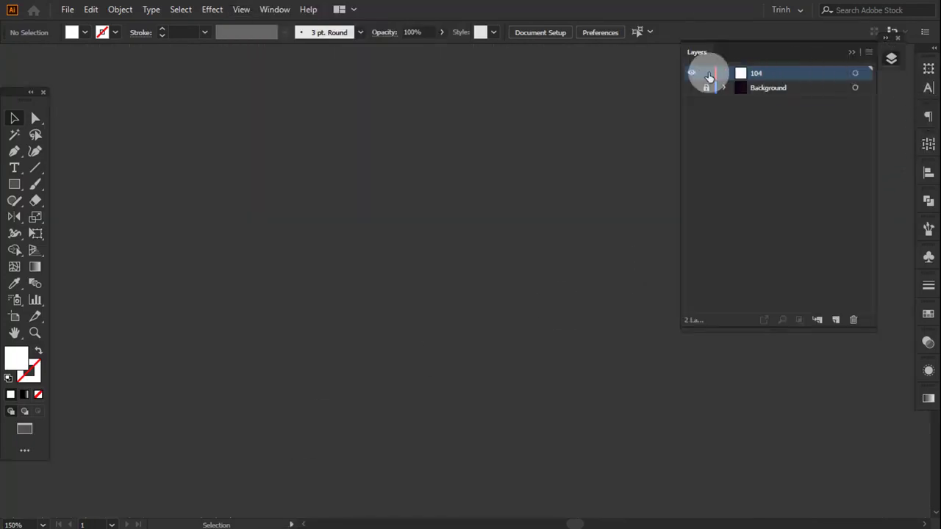
left_click(692, 88)
left_click(852, 52)
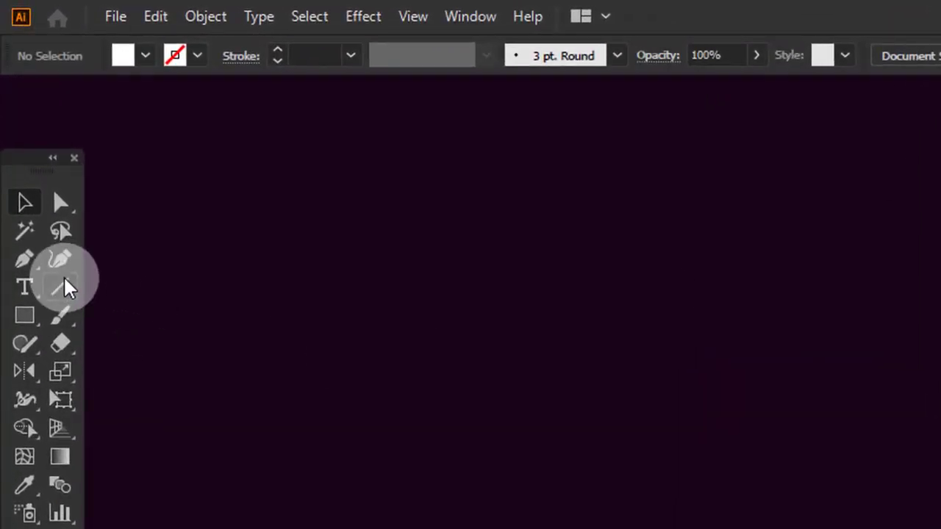
- Create a vertical line segment 100 px long at an angle of 90° on the dark background
left_click(60, 287)
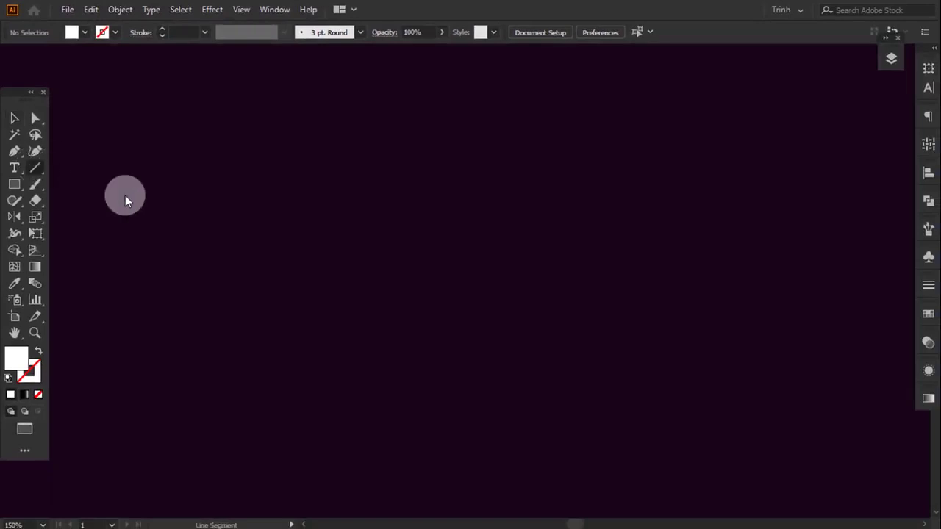
left_click(312, 246)
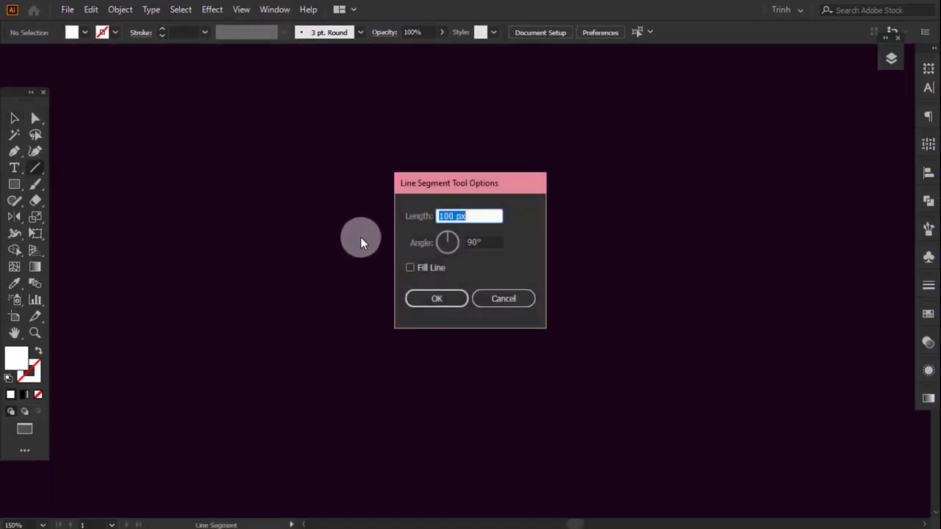
left_click(444, 216)
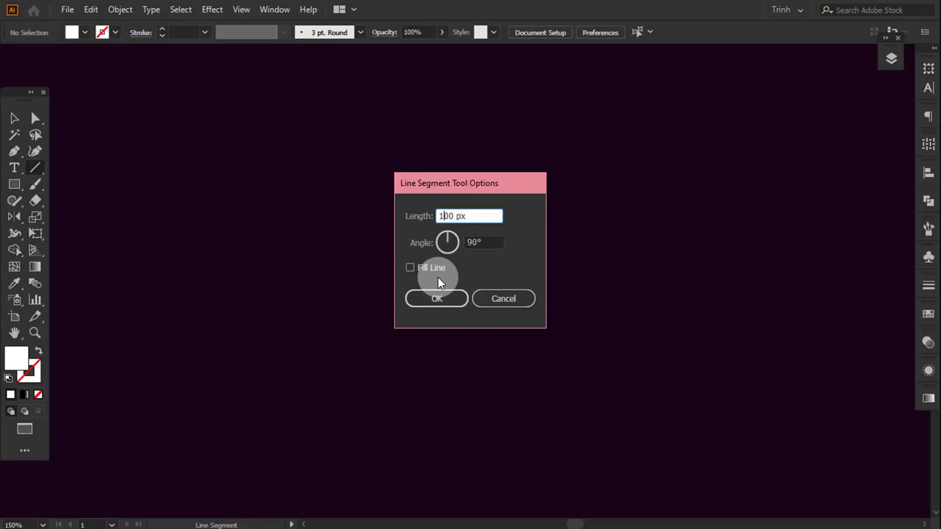
left_click(437, 298)
left_click_drag(368, 140, 332, 246)
scroll(311, 265, "up", 2)
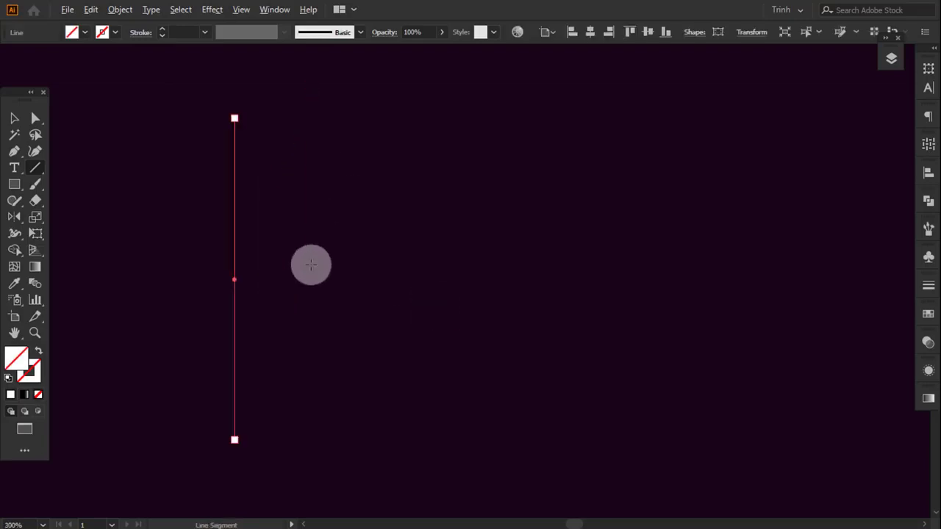
- Give the vertical line an orange stroke from the swatch colour group
left_click(929, 314)
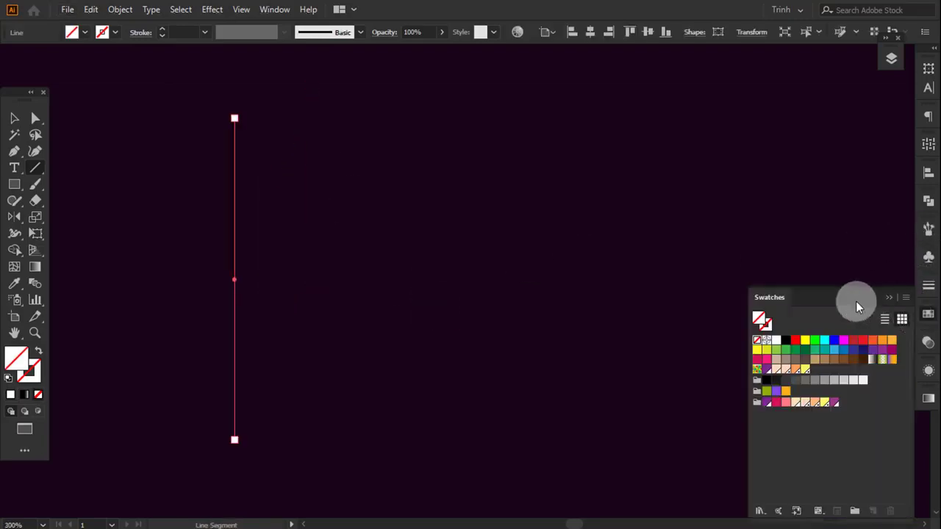
left_click(764, 328)
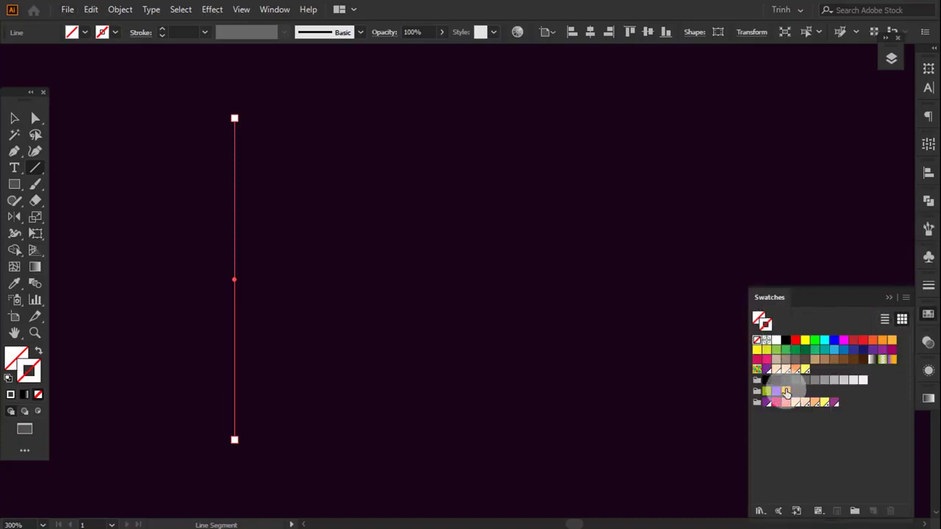
left_click(786, 392)
left_click(892, 297)
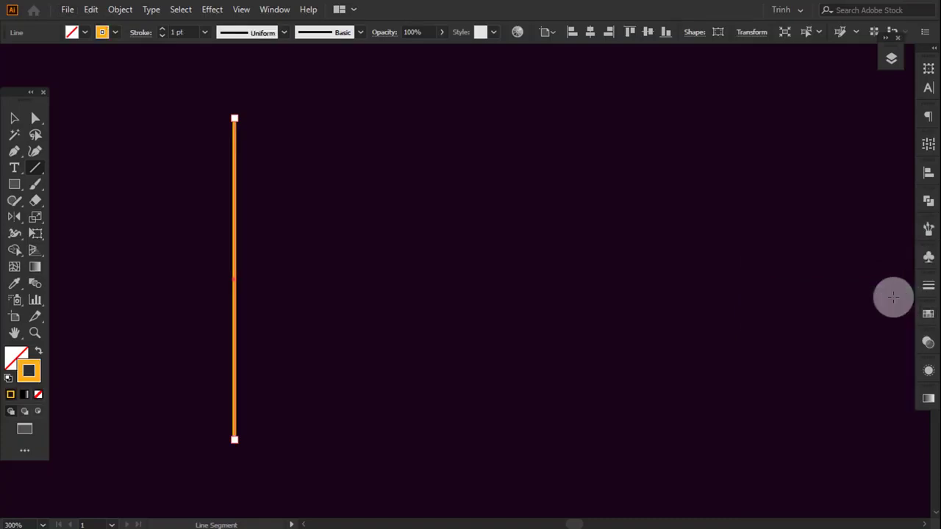
- Start a 3D Revolve effect on the orange line with preview on and an offset of 100/4 pt from the left edge
left_click(214, 9)
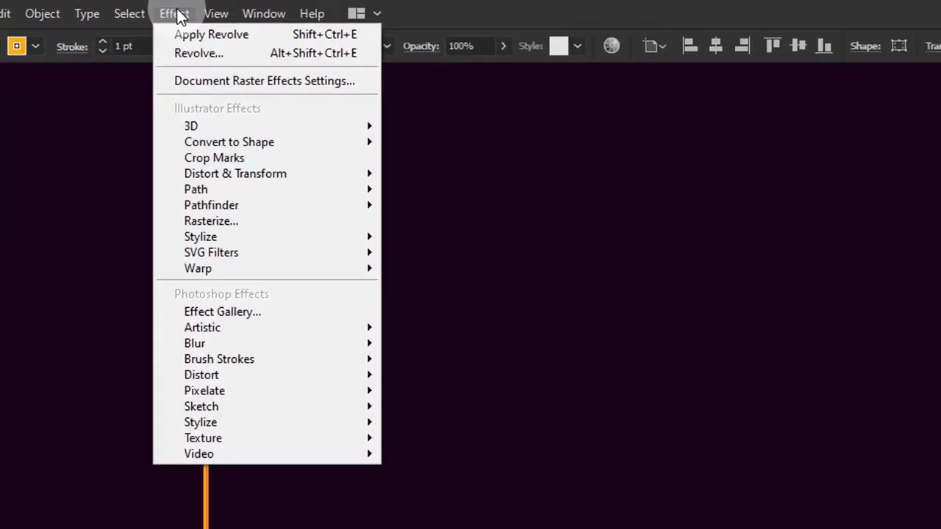
mouse_move(253, 129)
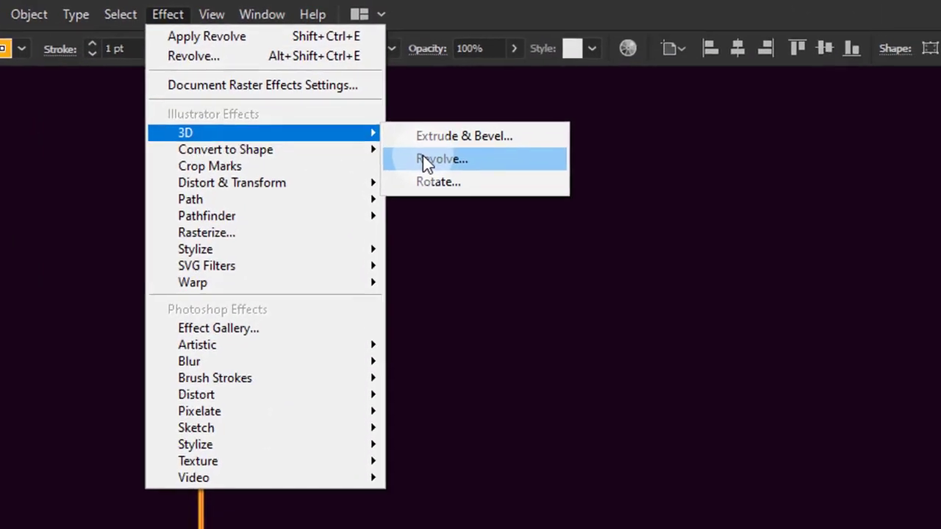
left_click(437, 168)
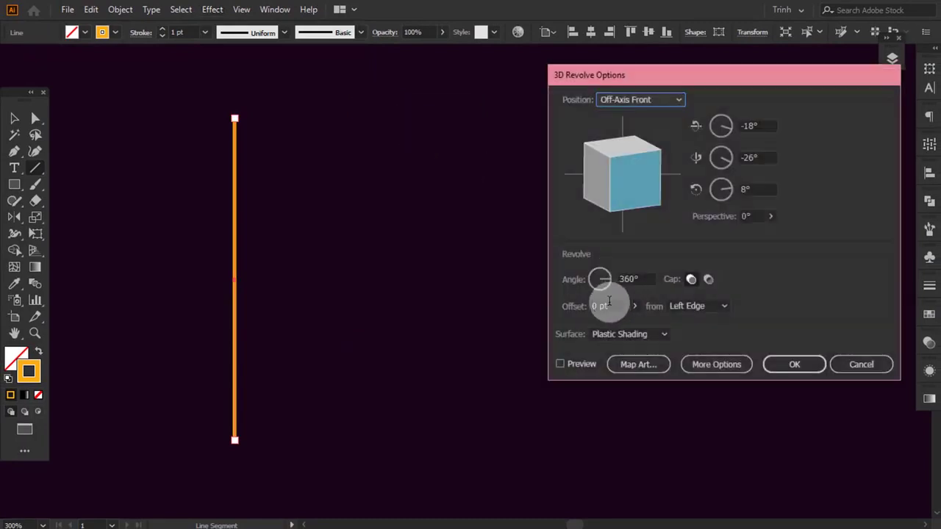
left_click(562, 363)
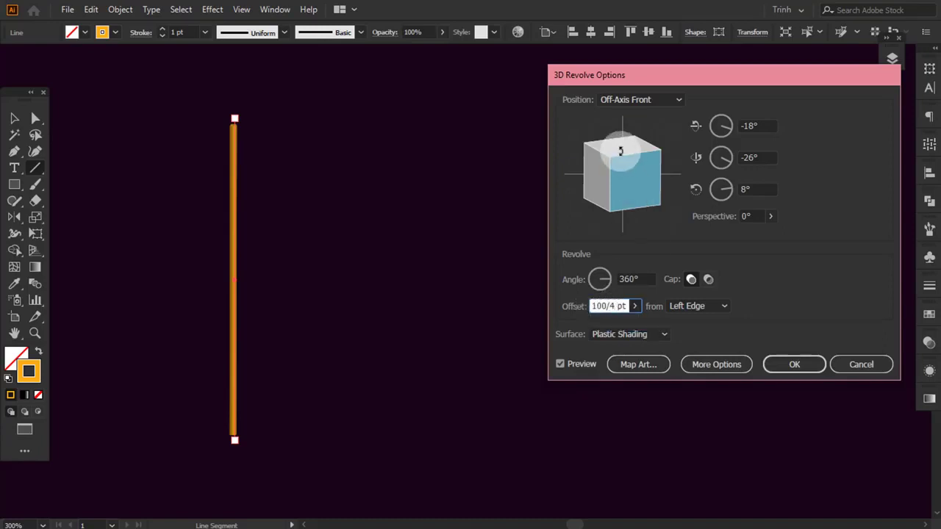
- Set the revolve position to Front and rotate the cylinder to -90° about the Z axis so it lies horizontally
left_click(628, 101)
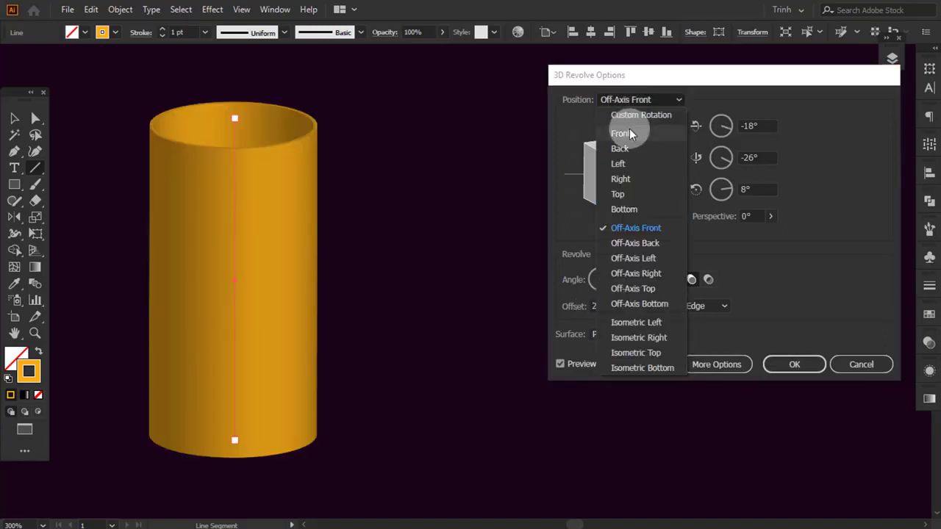
left_click(621, 133)
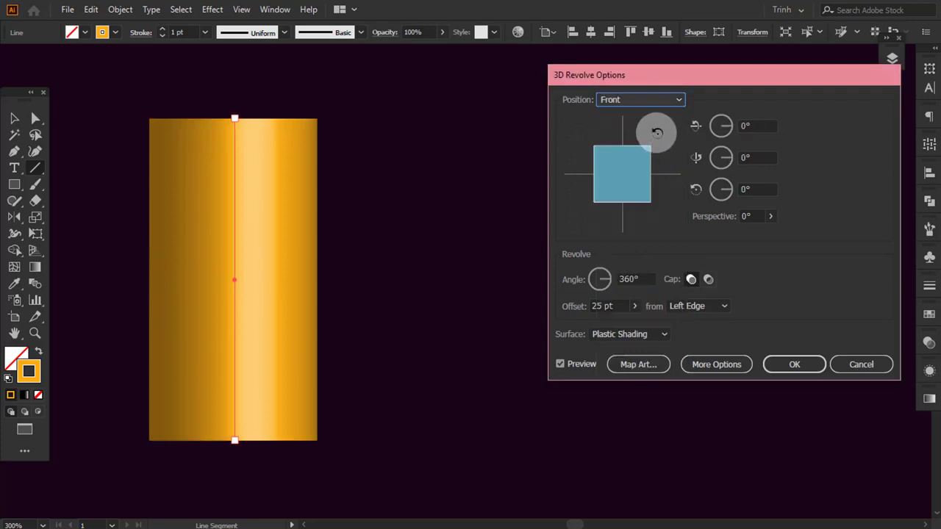
left_click_drag(657, 133, 666, 192)
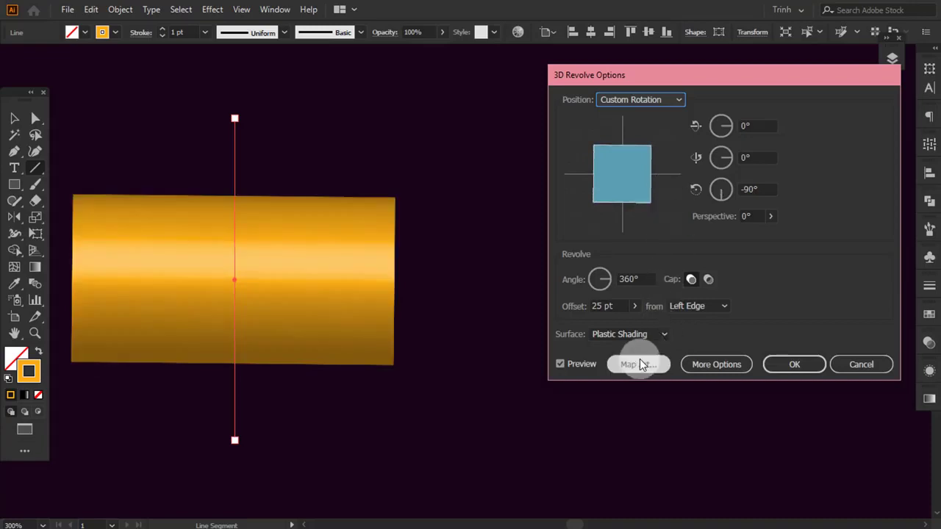
- Map the 104 symbol onto surface 4 of 4 of the revolved cylinder
left_click(639, 364)
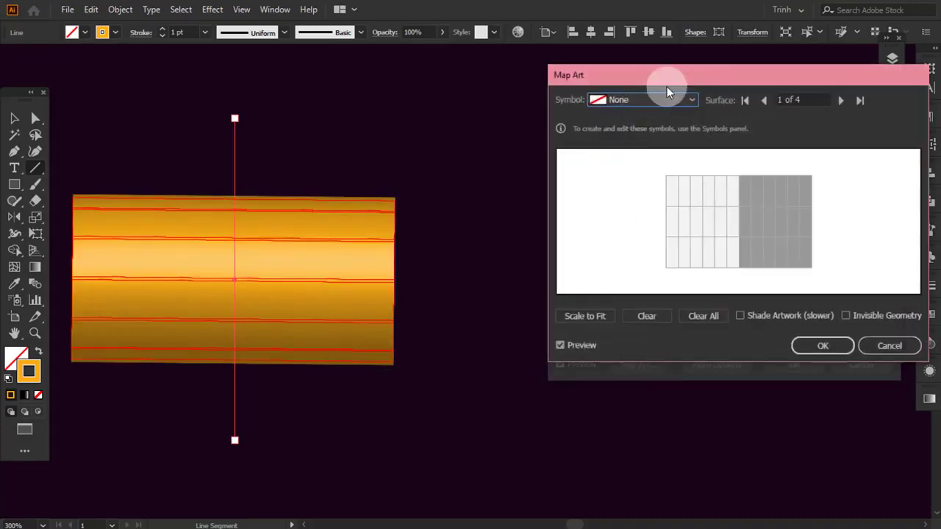
left_click_drag(667, 87, 630, 85)
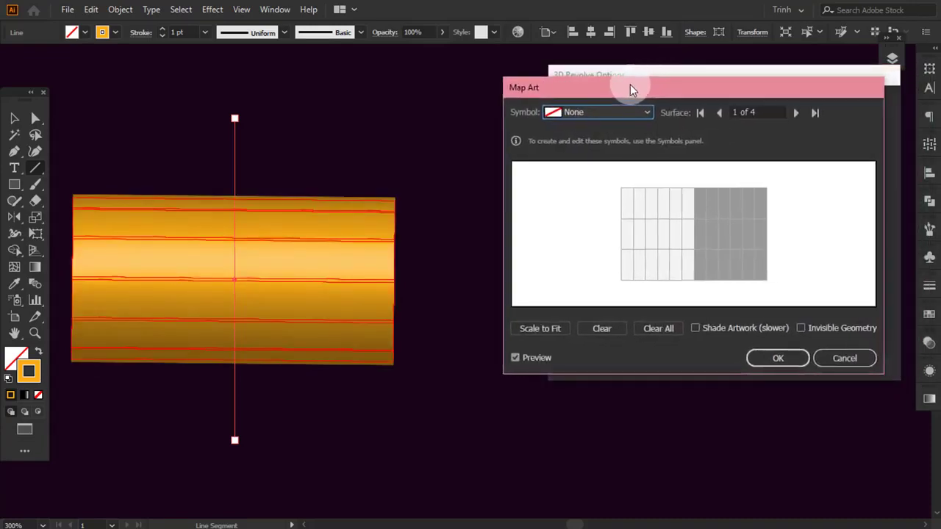
left_click(799, 112)
left_click(799, 112)
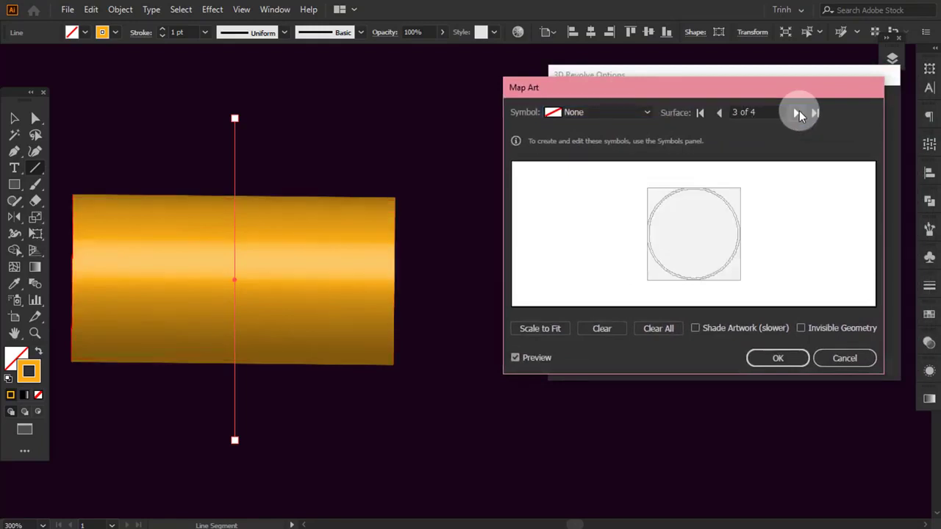
left_click(799, 112)
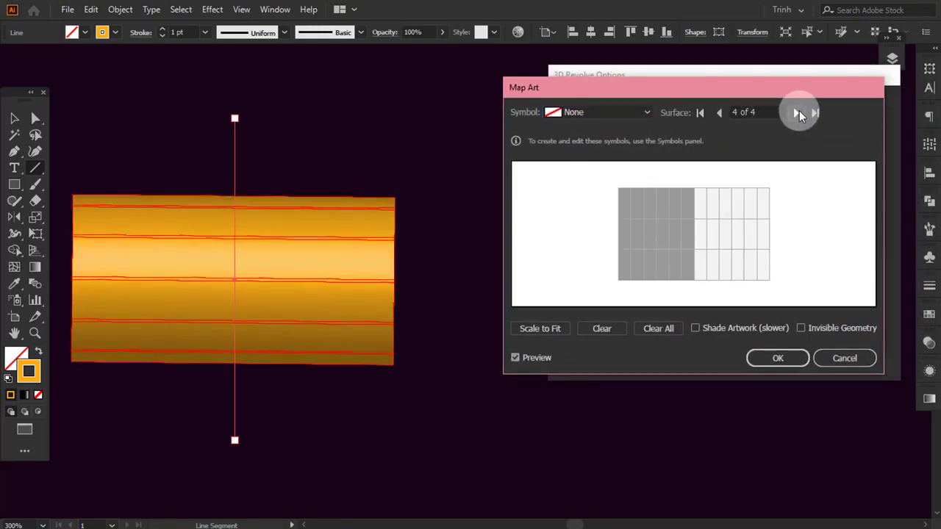
left_click(646, 111)
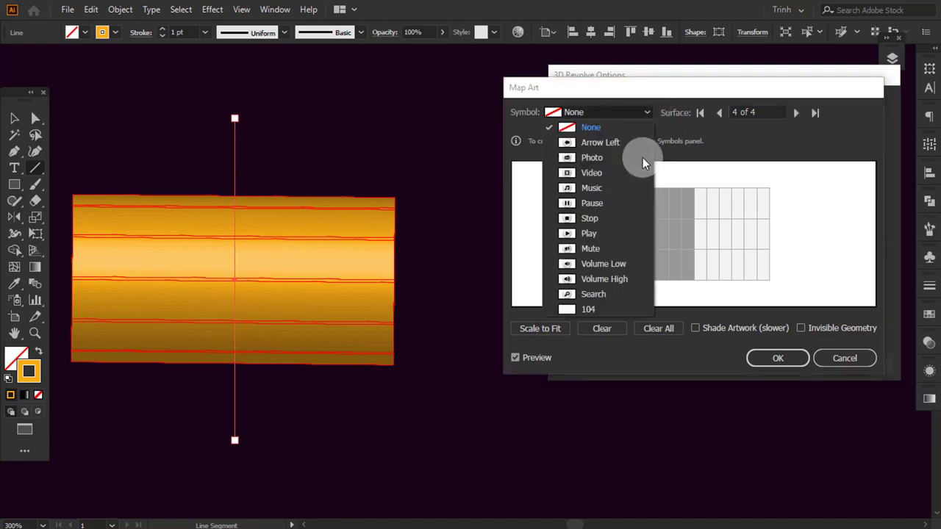
left_click(606, 315)
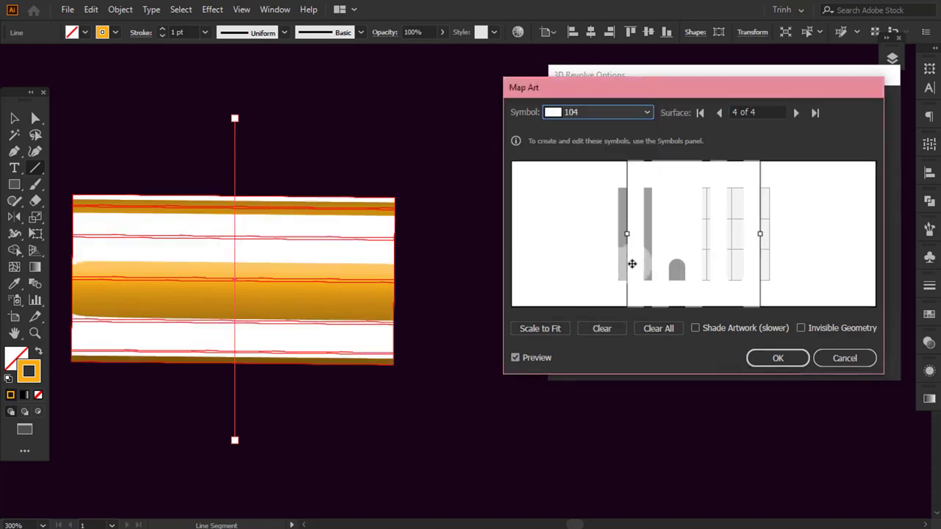
- Rotate the mapped 104 symbol a quarter turn, then move and resize it to fill the surface's grid area
left_click_drag(631, 193, 678, 188)
left_click_drag(645, 173, 595, 267)
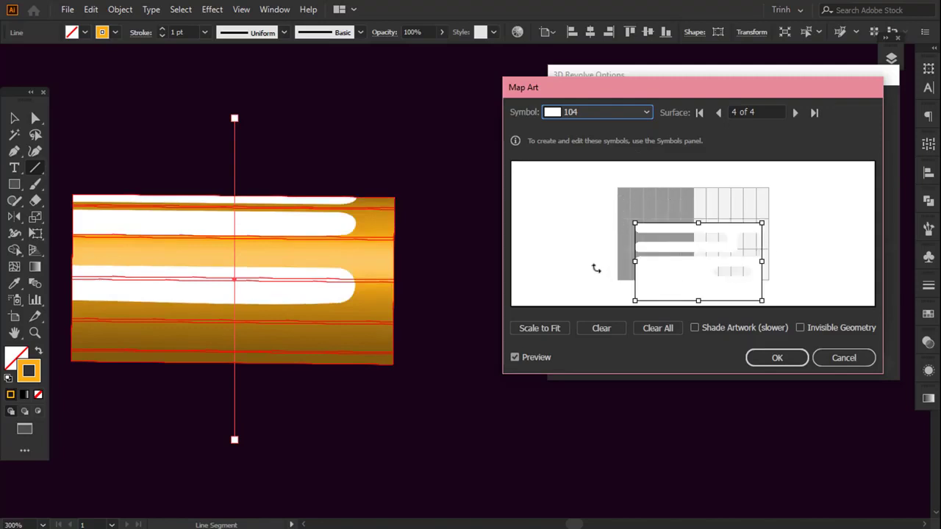
left_click_drag(713, 256, 715, 229)
left_click_drag(638, 231, 622, 231)
left_click_drag(657, 237, 626, 236)
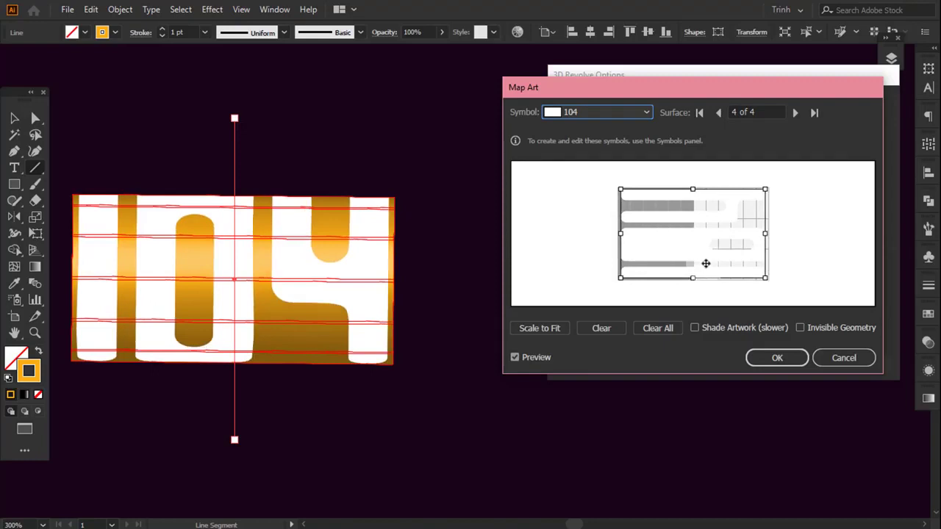
- Enable Shade Artwork and Invisible Geometry for the mapped art and accept the mapping
left_click(694, 328)
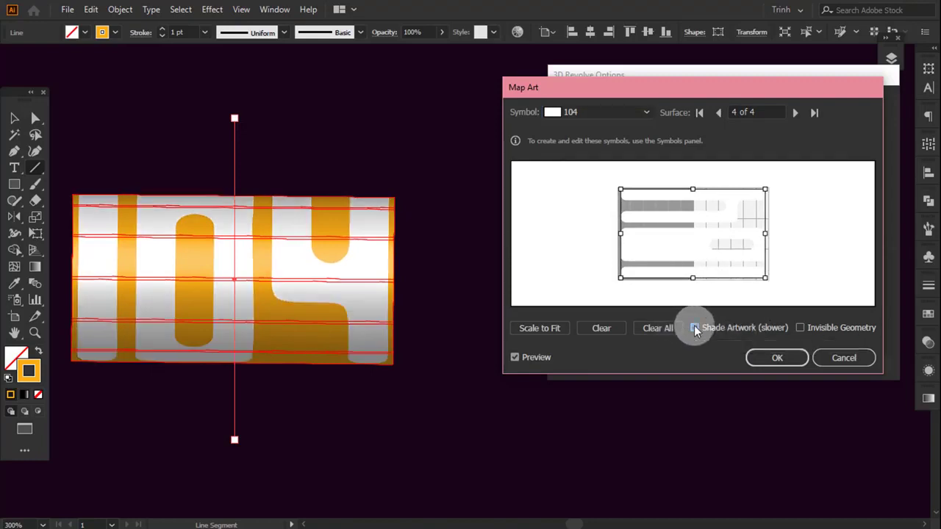
left_click(803, 328)
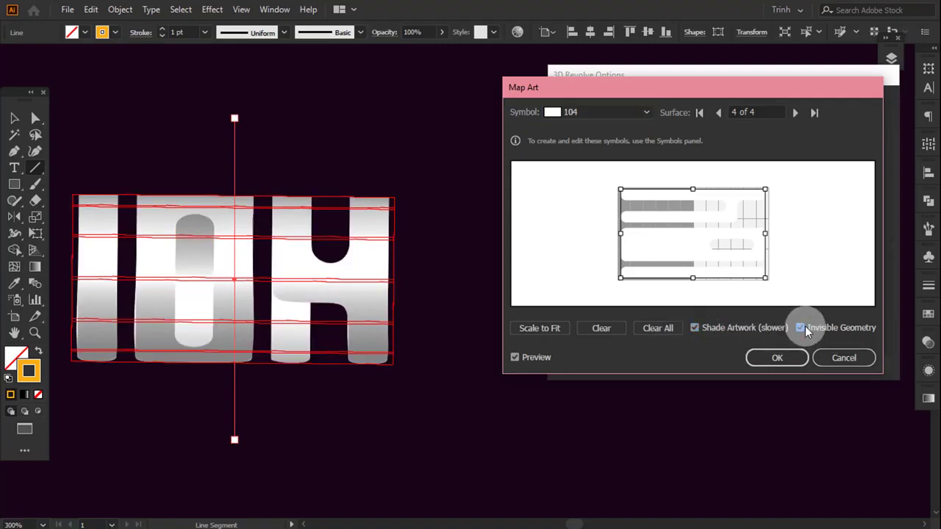
left_click(772, 359)
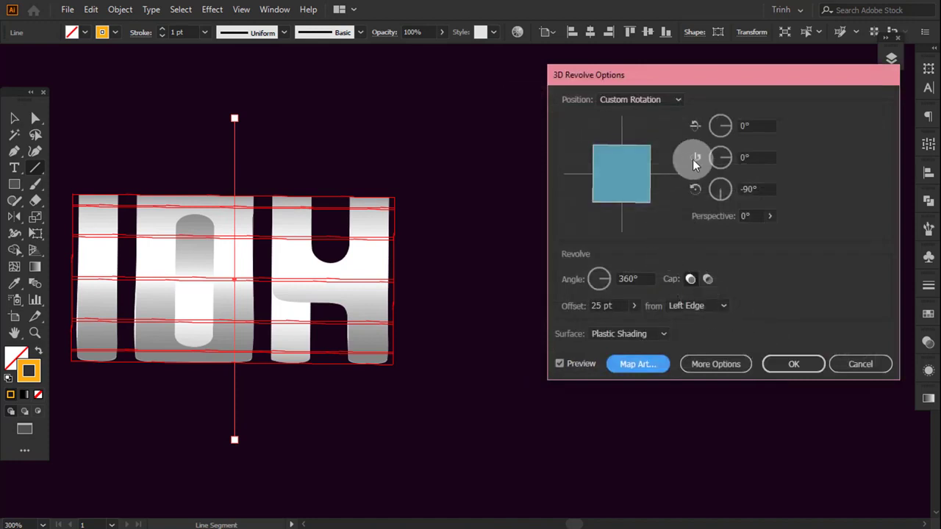
- Rotate the revolved lettering to 20° about the X axis, 0° about Y and -90° about Z
left_click_drag(620, 171, 624, 171)
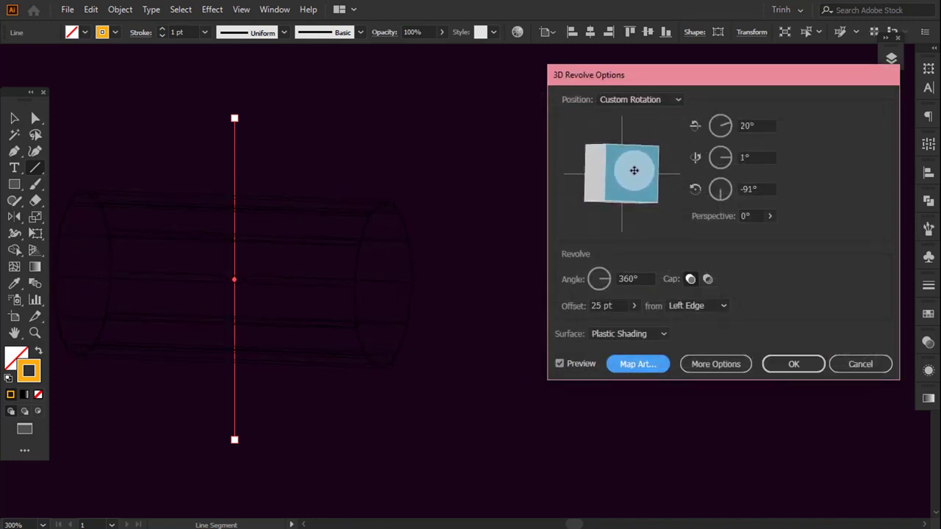
left_click_drag(747, 156, 735, 156)
type("0")
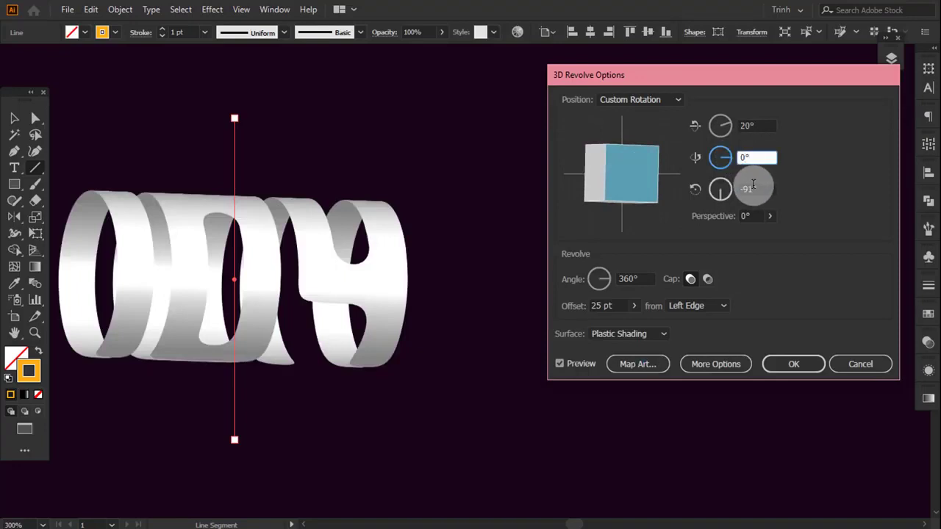
left_click(753, 186)
key("BackSpace")
type("0")
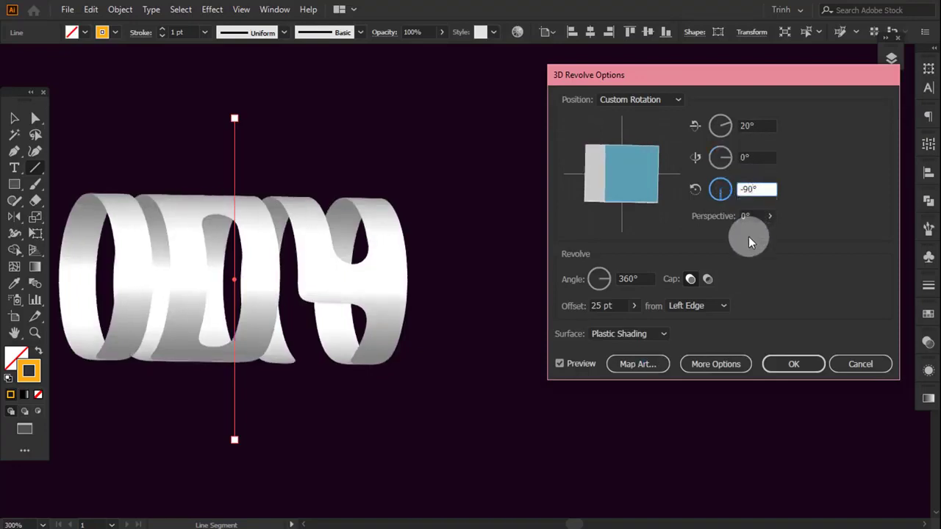
key("Tab")
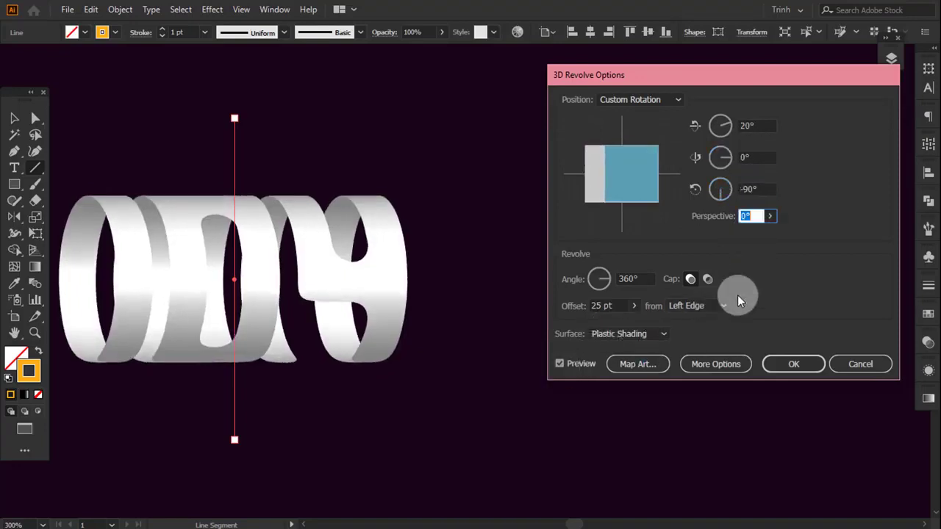
- Apply the 3D Revolve settings to the line
left_click(787, 370)
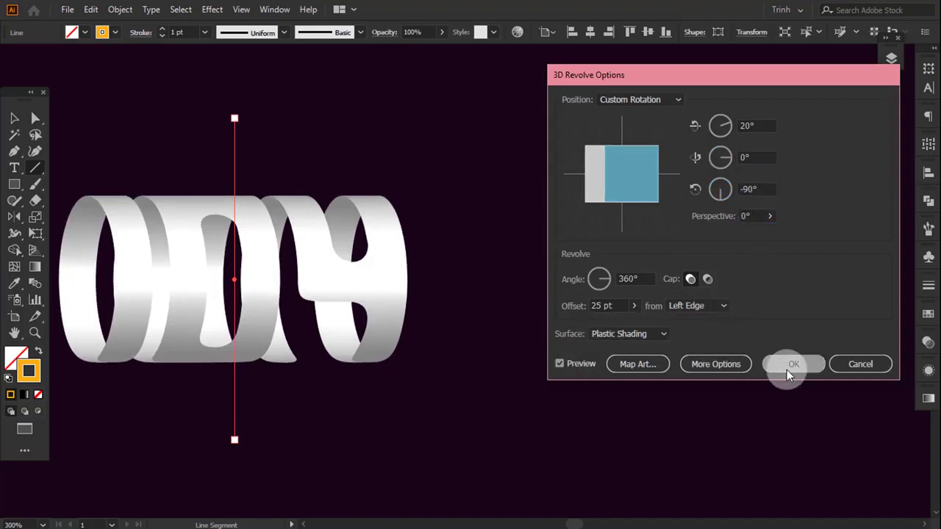
left_click_drag(403, 294, 475, 279)
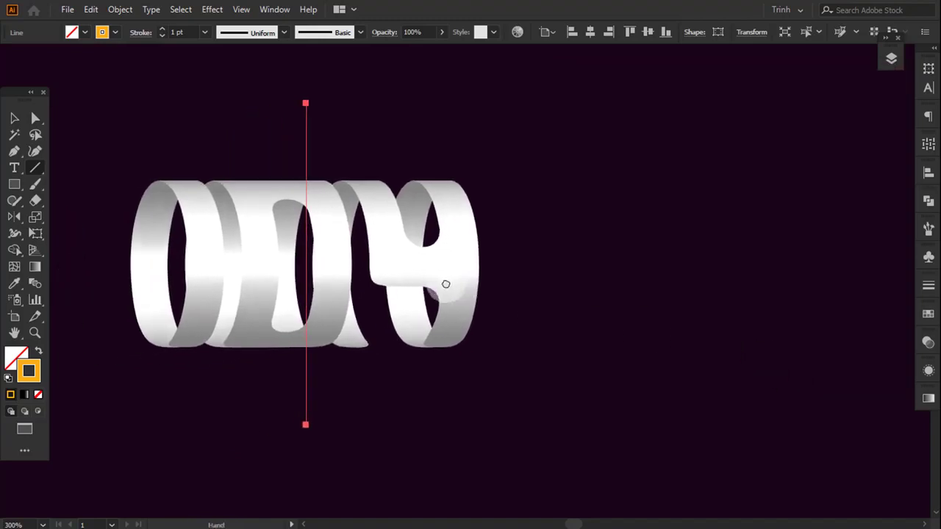
scroll(353, 276, "up", 1)
left_click_drag(357, 269, 404, 280)
- Expand the 104 layer's contents and inspect the line's 3D Revolve (Mapped) effect by toggling its visibility off and on
left_click(891, 59)
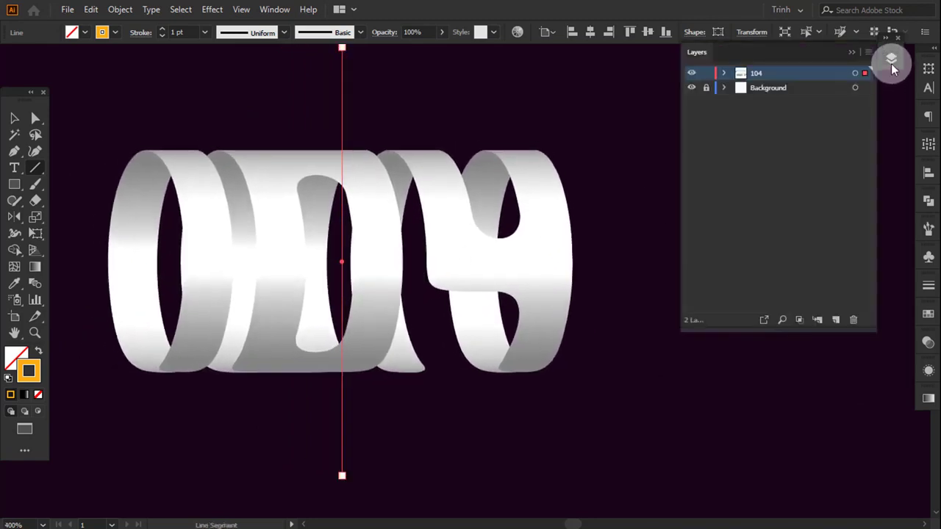
left_click(724, 73)
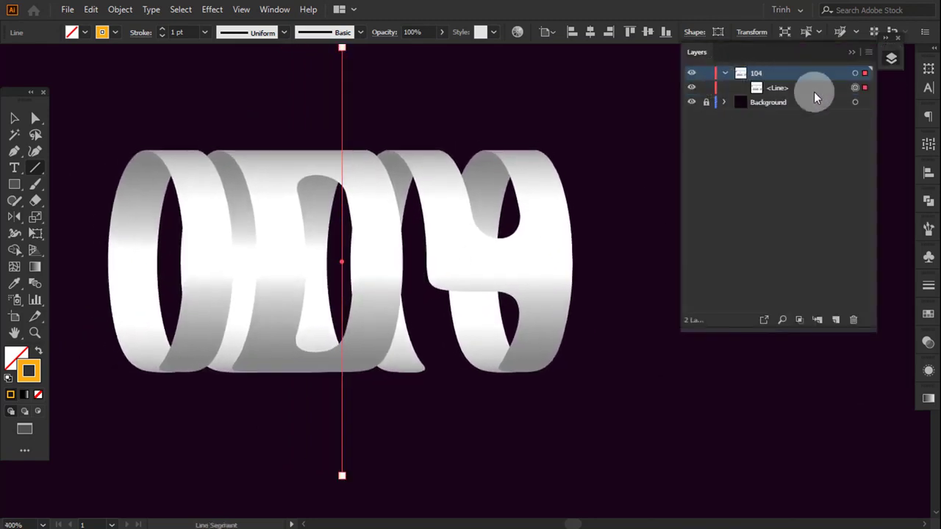
left_click(926, 371)
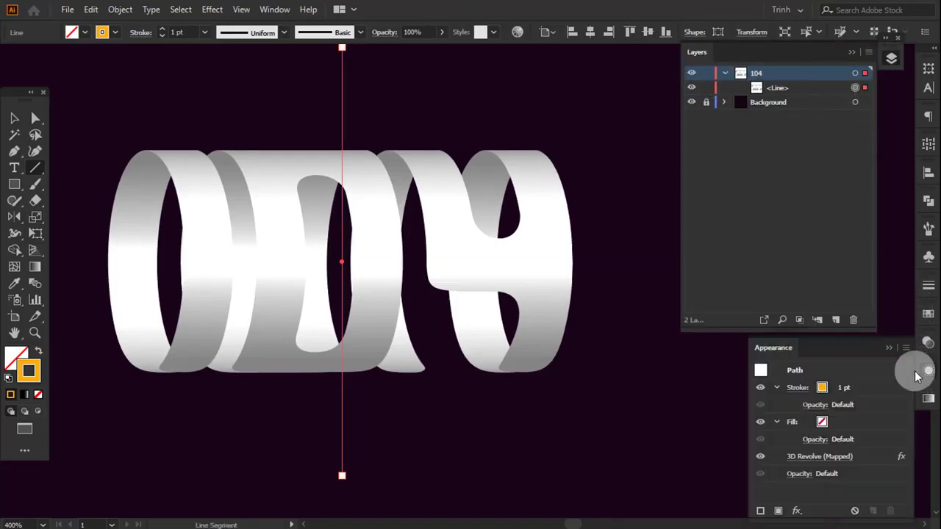
left_click(762, 457)
left_click(761, 457)
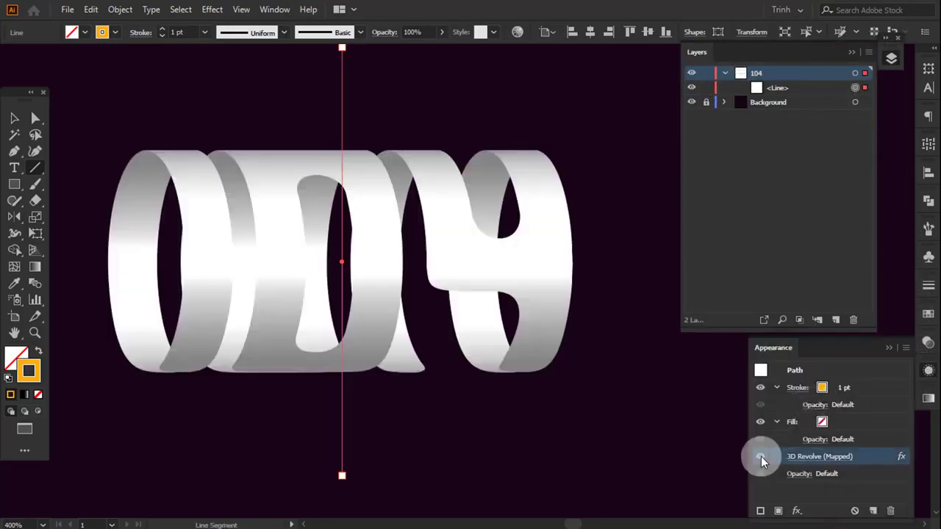
left_click(889, 348)
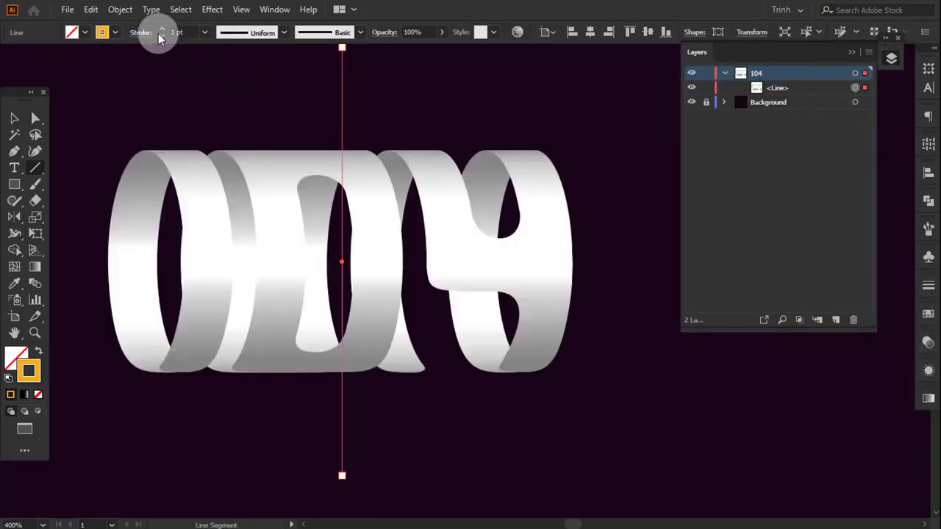
- Expand the appearance of the revolved line and ungroup the resulting artwork twice
left_click(120, 8)
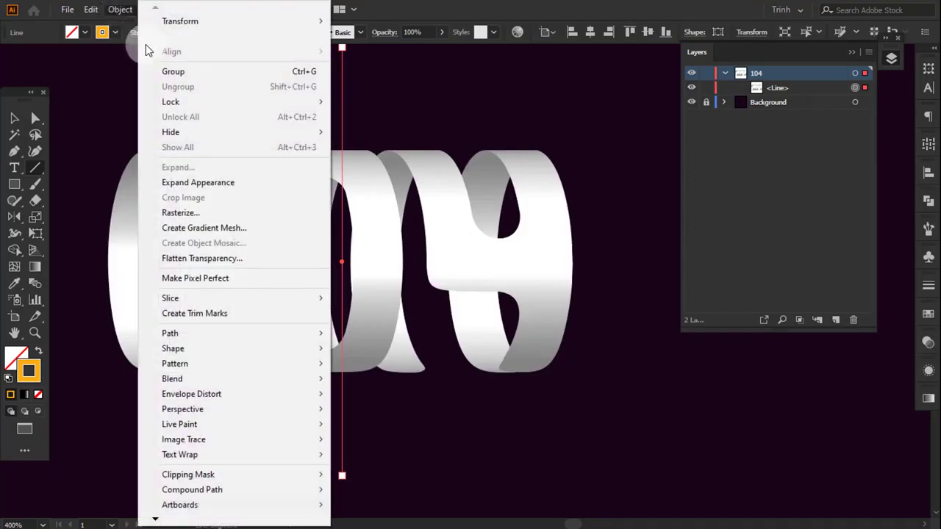
left_click(186, 184)
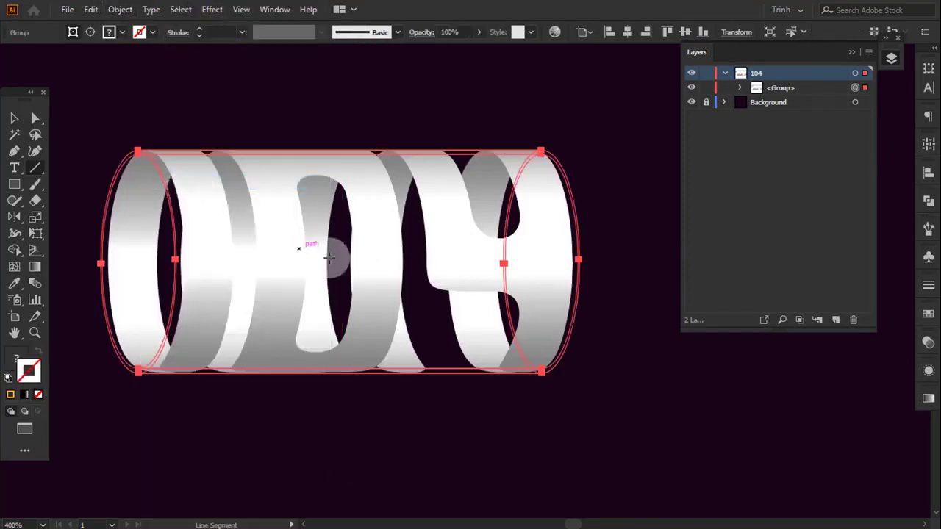
right_click(380, 262)
left_click(420, 379)
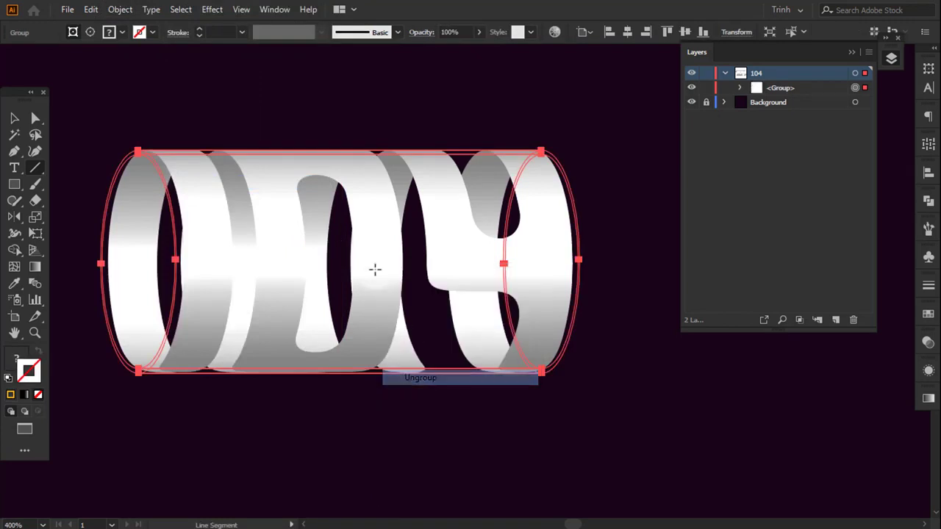
right_click(361, 223)
left_click(399, 338)
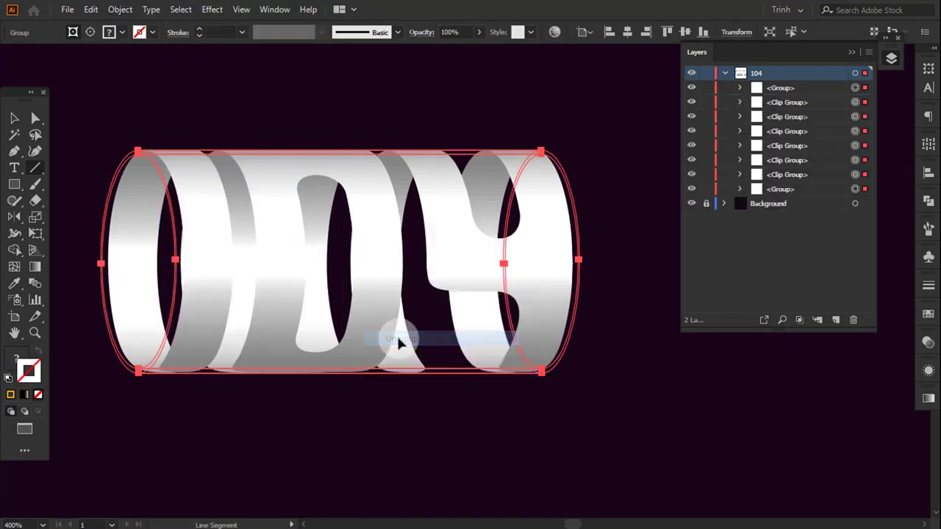
- Delete the plain groups above and below the clip groups in the 104 layer
key("v")
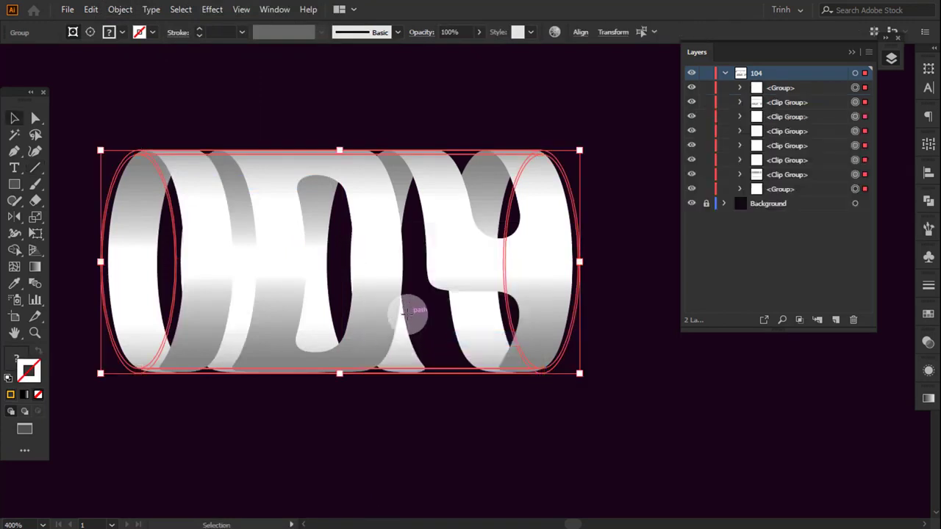
left_click(651, 179)
left_click(845, 86)
left_click(850, 320)
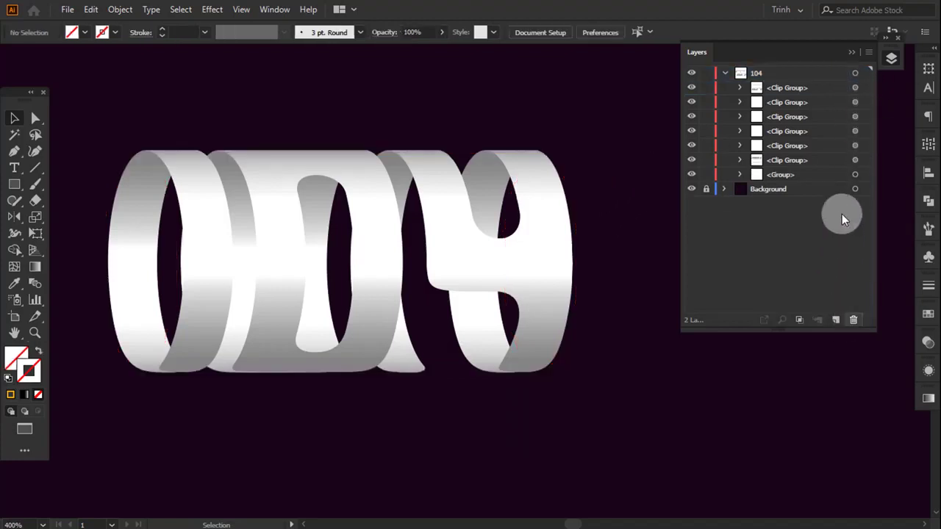
left_click(830, 174)
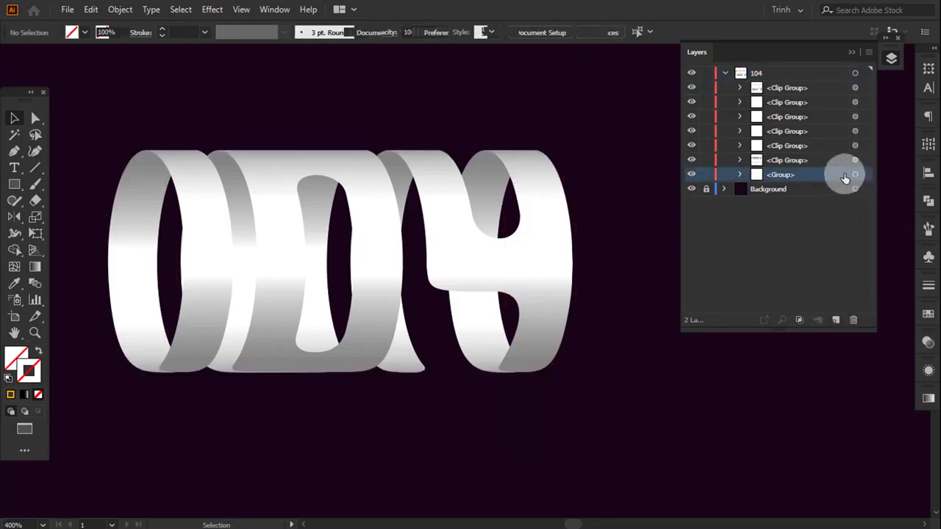
left_click(858, 176)
left_click(852, 322)
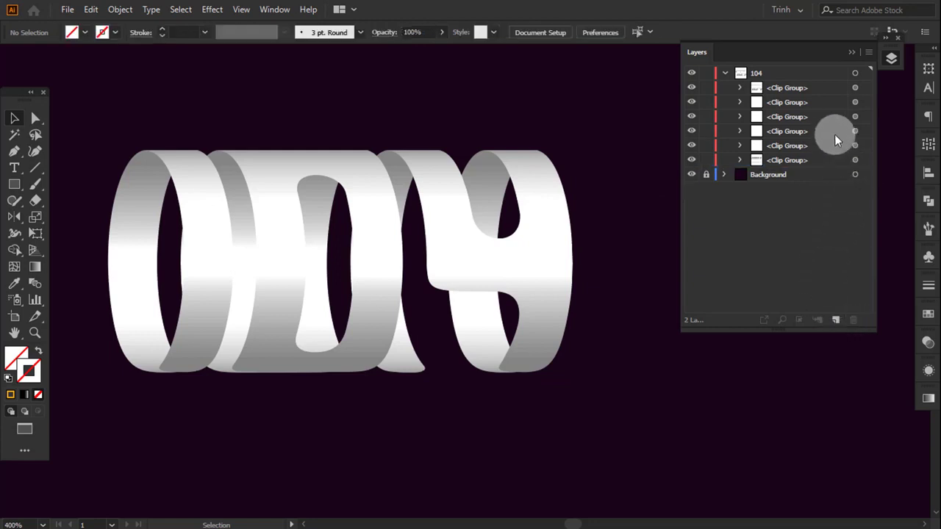
- Select all the remaining clip groups of the lettering and release their clipping masks
left_click_drag(194, 168, 103, 102)
left_click_drag(307, 248, 561, 361)
right_click(479, 254)
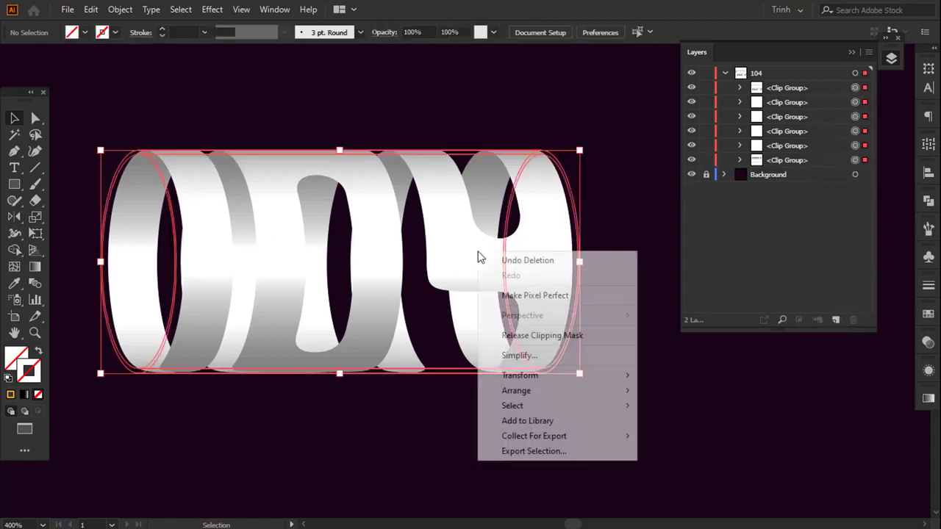
left_click(526, 337)
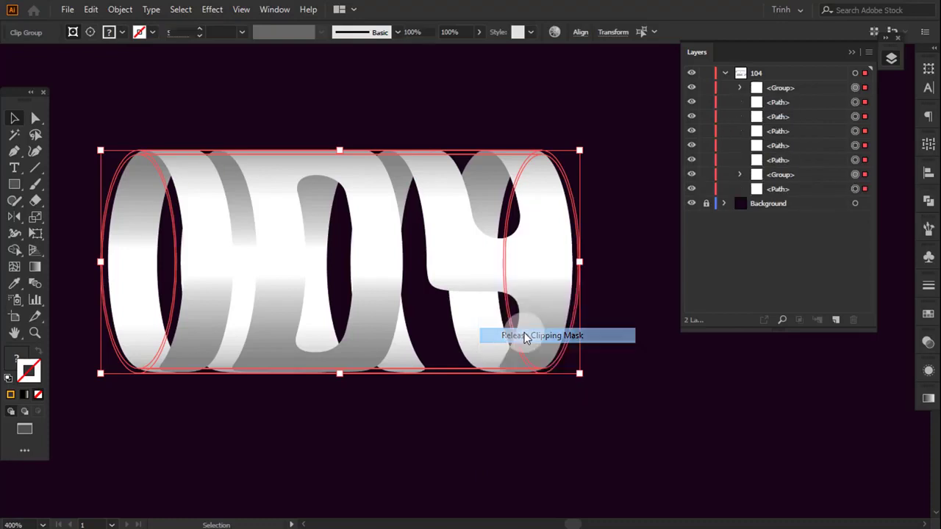
- Delete all the loose paths in the 104 layer, keeping its two groups, and check each group by toggling its visibility
left_click(865, 88, "shift")
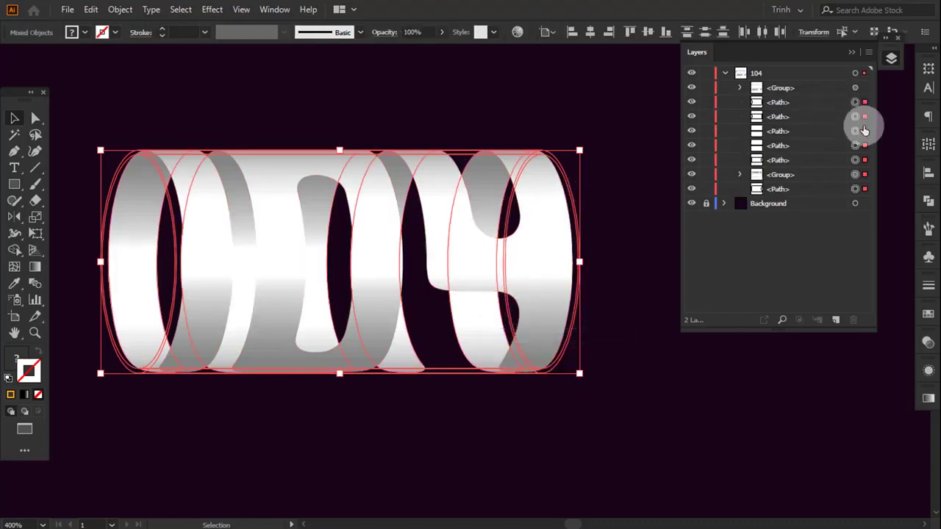
left_click(865, 176, "shift")
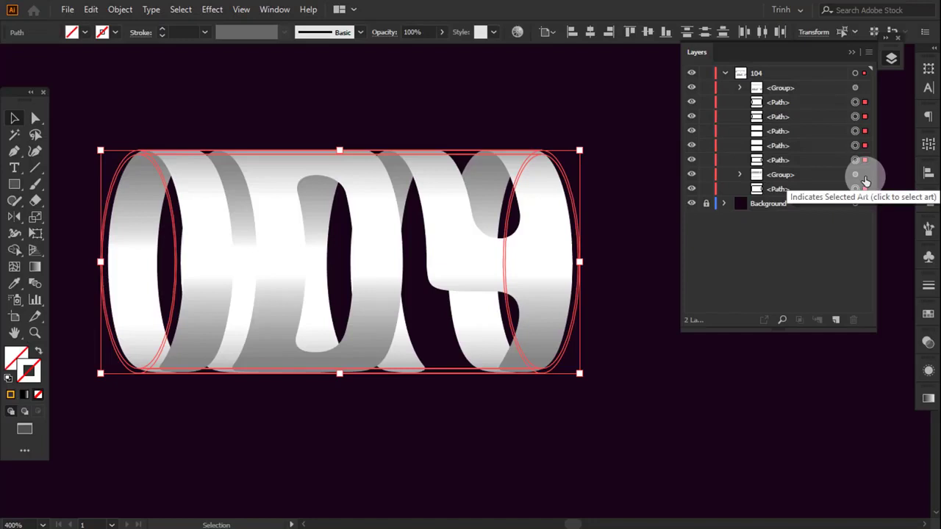
key("Delete")
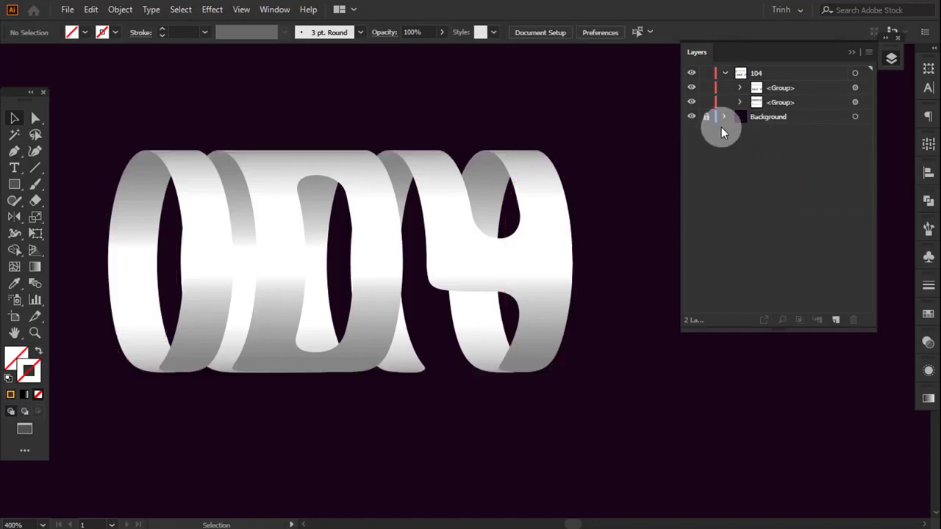
left_click_drag(691, 87, 692, 102)
left_click(692, 87)
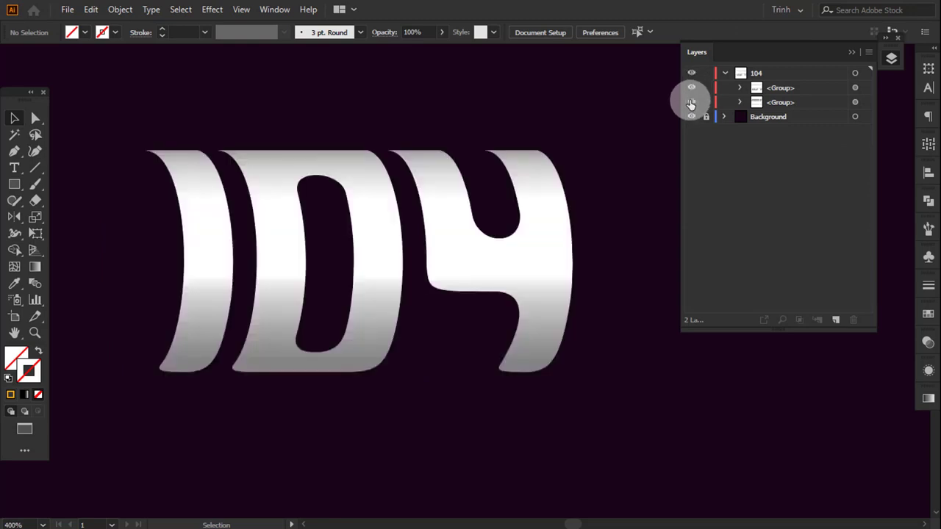
left_click(692, 103)
- Ungroup the front and back lettering groups and release their clipping masks
left_click_drag(144, 110, 564, 320)
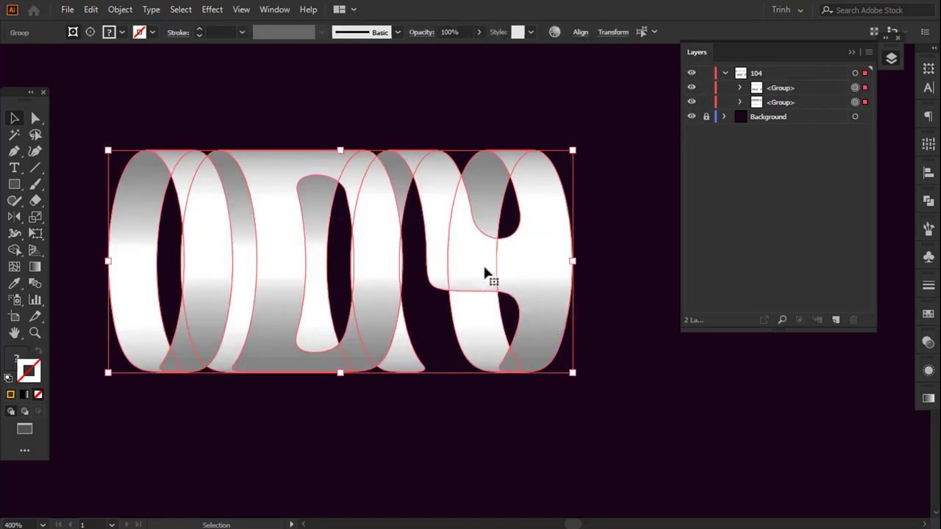
right_click(447, 212)
left_click(473, 332)
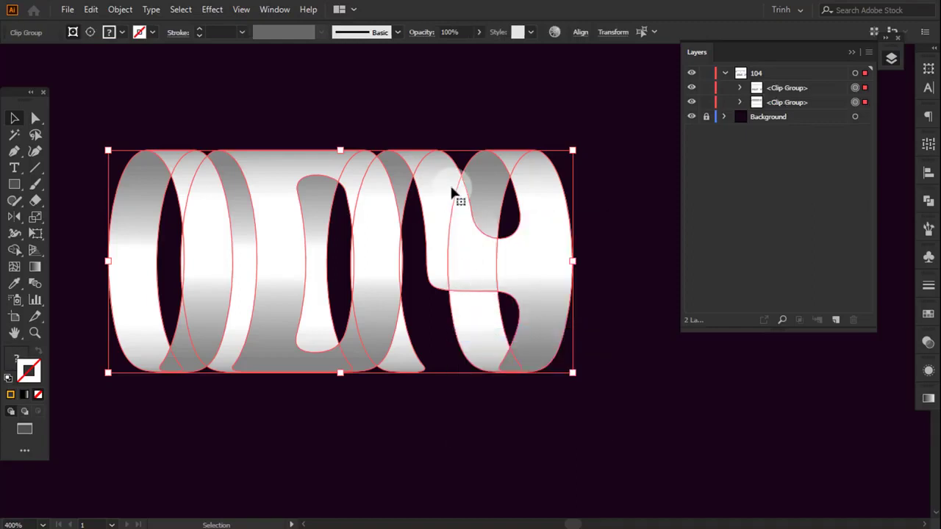
right_click(452, 191)
left_click(509, 273)
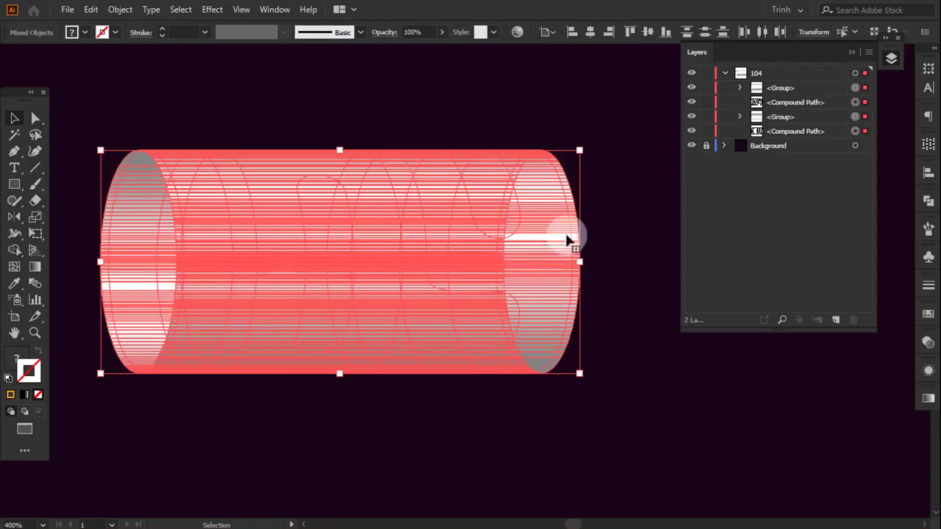
- Delete the two groups of shaded cylinder strips, leaving only the lettering's compound paths
left_click(601, 214)
left_click(565, 237)
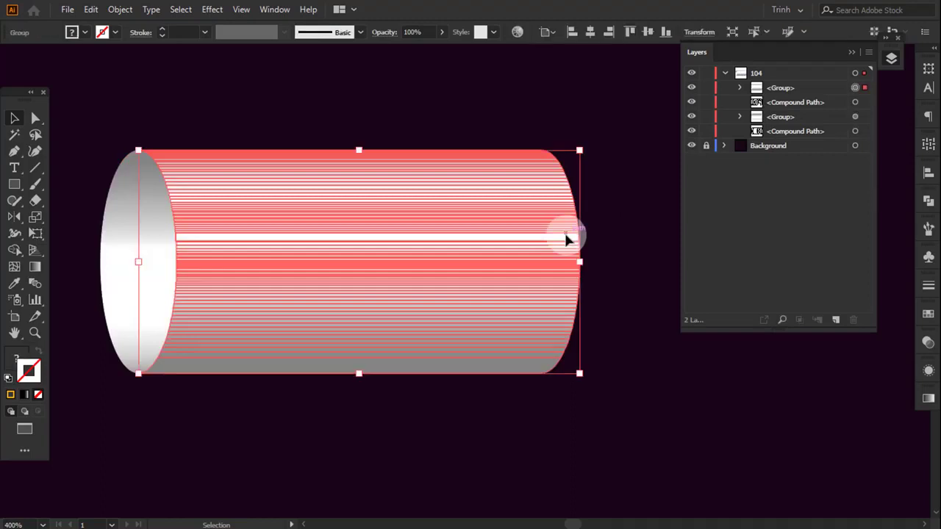
key("Delete")
left_click(499, 278)
key("Delete")
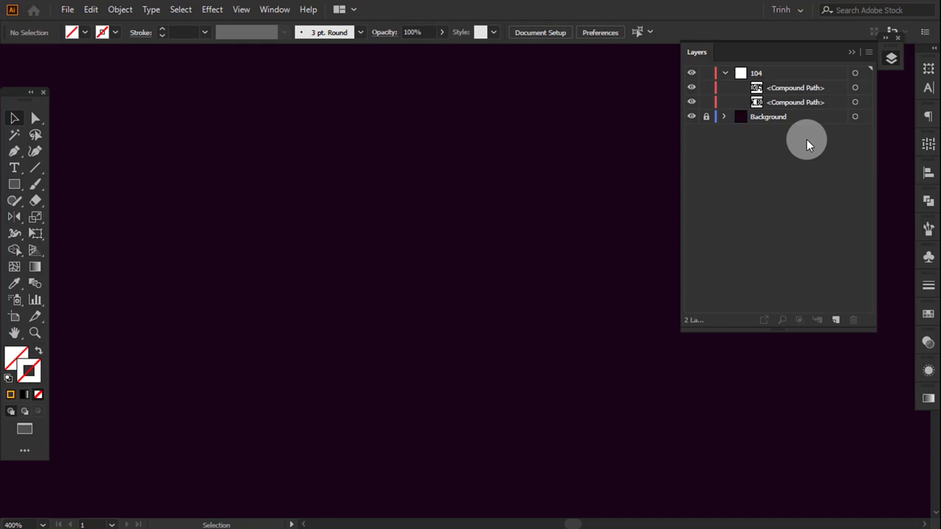
- Fill the upper compound path in the 104 layer with white and the lower one with the purple swatch
left_click(865, 87)
left_click(928, 314)
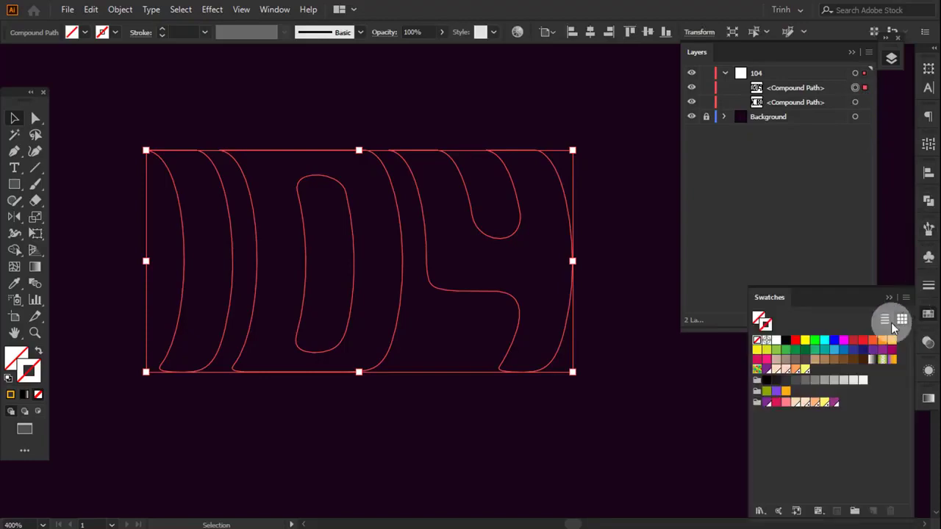
left_click(777, 341)
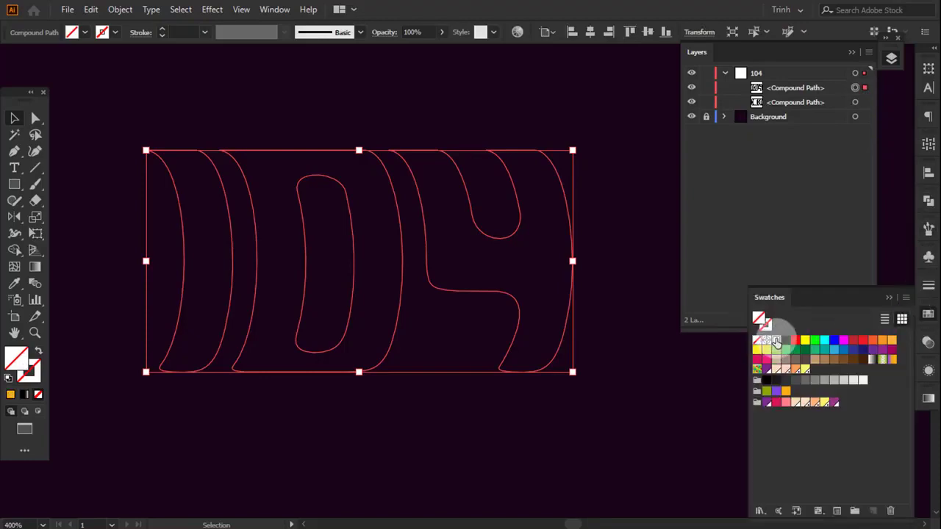
left_click(855, 103)
left_click(866, 104)
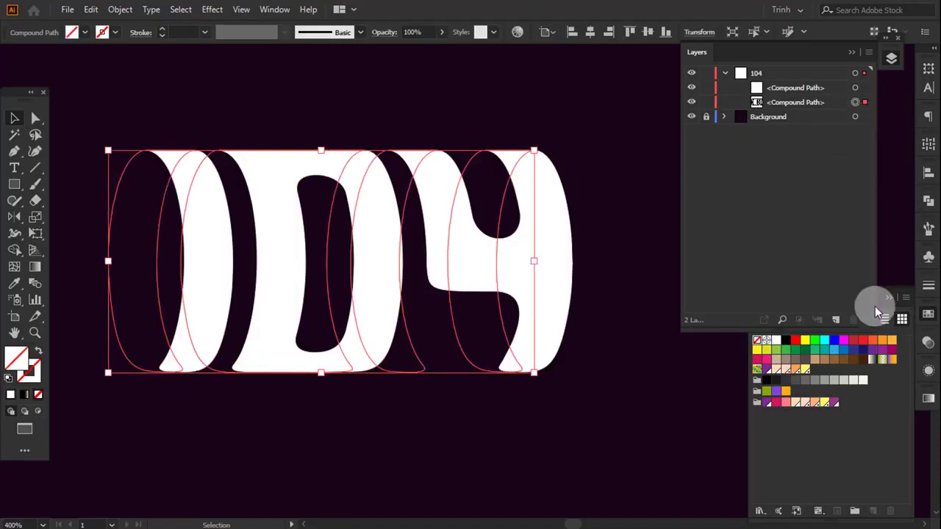
left_click(833, 403)
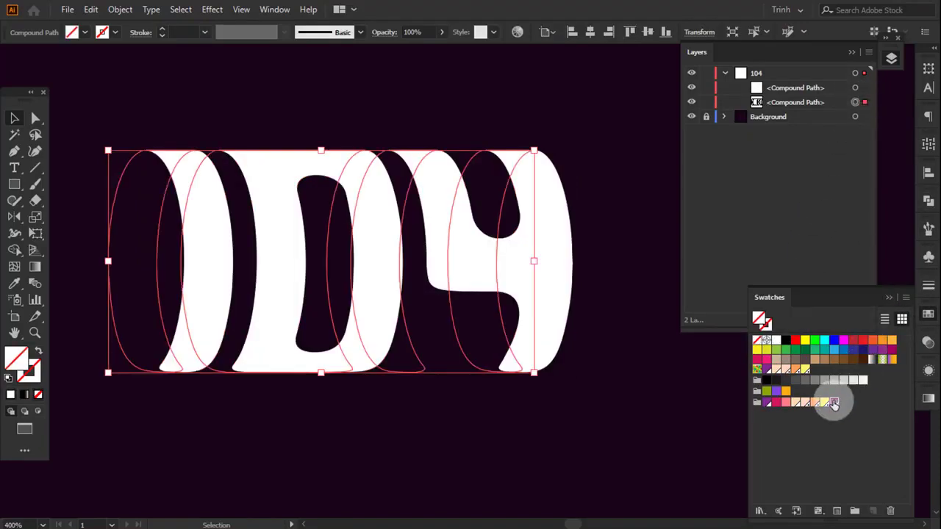
- Rename the white compound path FRONT and the purple one BACK, and clear the selection
left_click(783, 88)
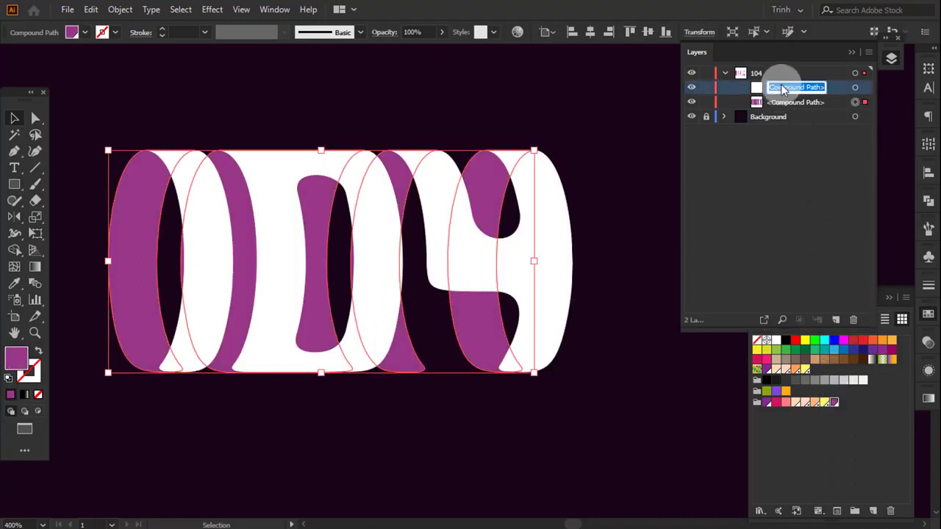
double_click(794, 101)
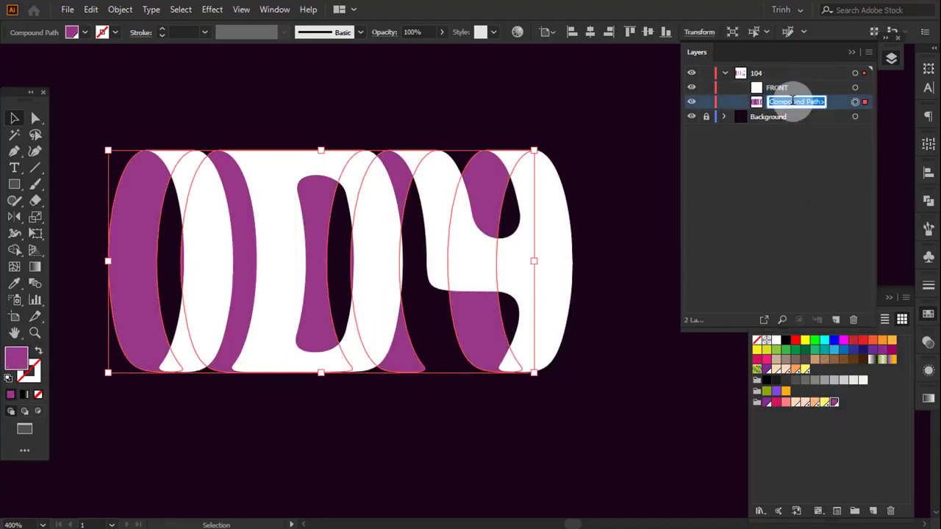
type("BACK")
key("Return")
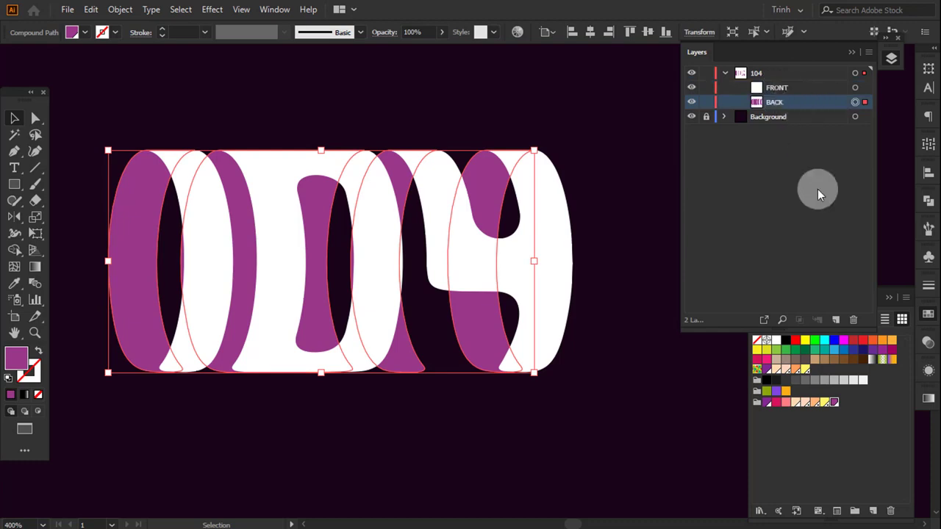
left_click(890, 298)
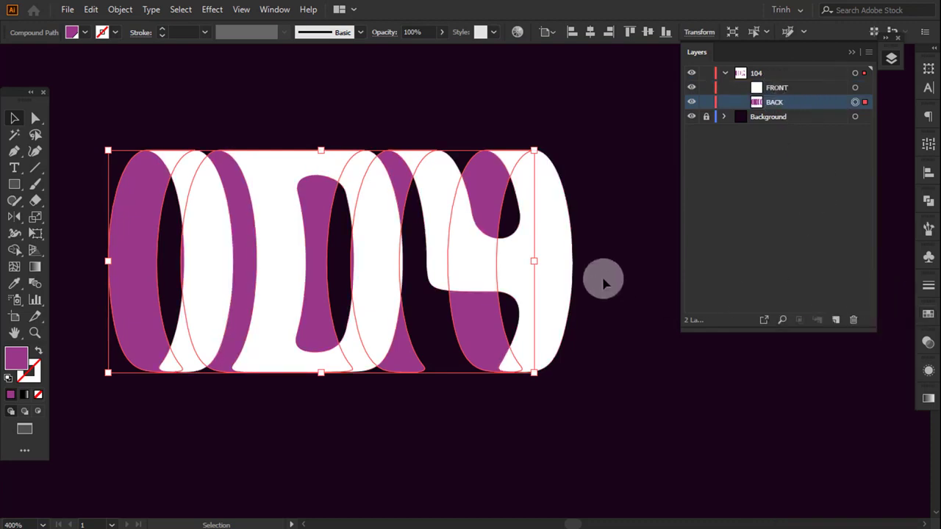
left_click(603, 283)
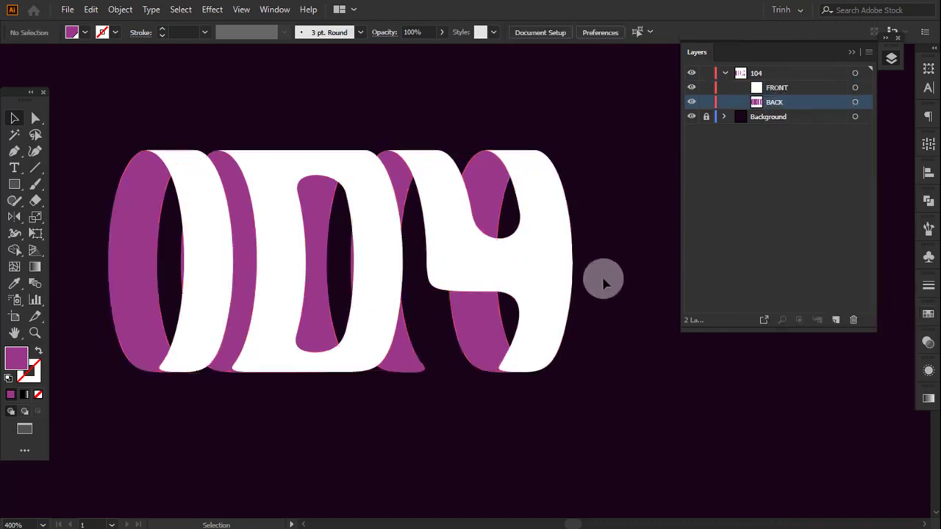
- Fill the FRONT path with a linear black-to-white gradient at 90°, with the black stop at 0%
left_click(544, 266)
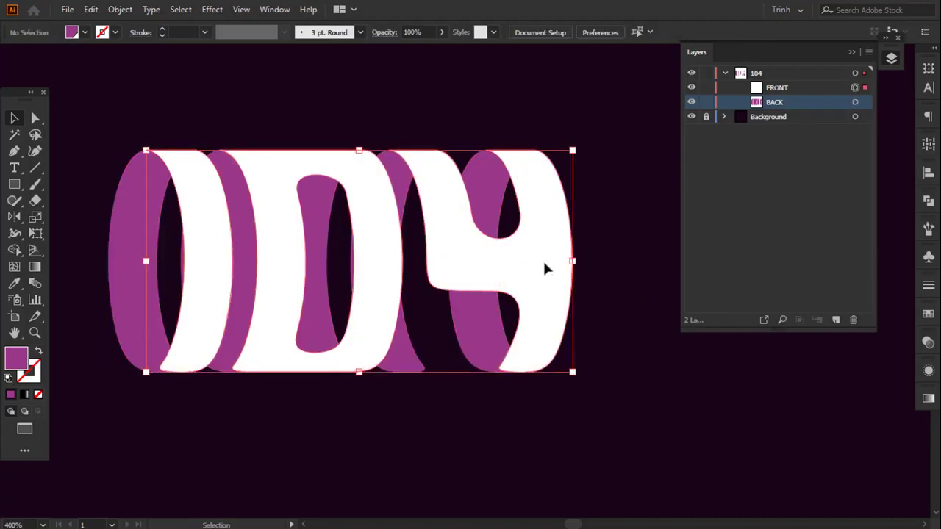
left_click(925, 400)
left_click(766, 473)
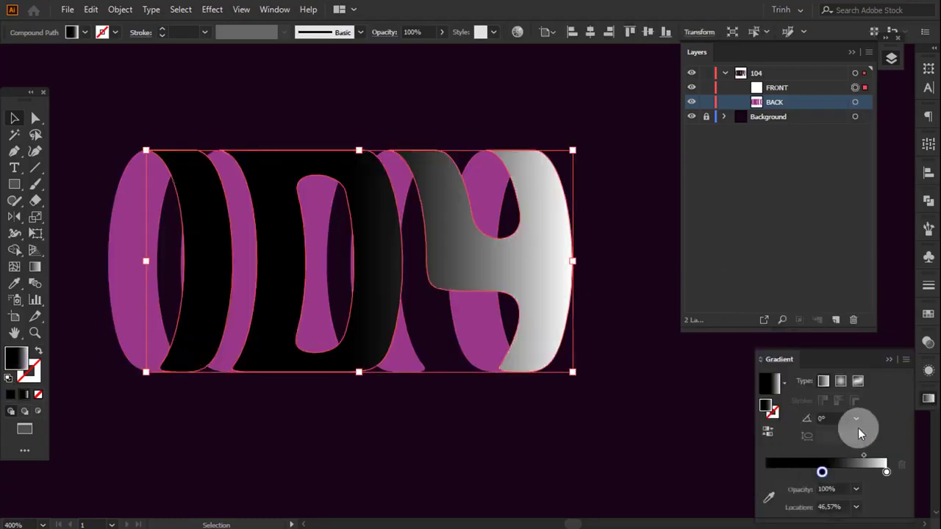
left_click(857, 425)
left_click(872, 211)
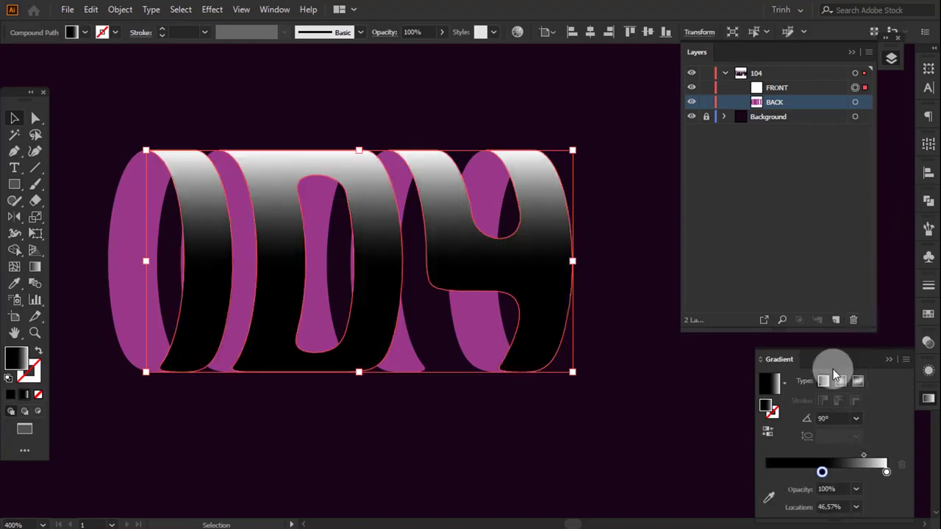
left_click_drag(822, 475, 767, 473)
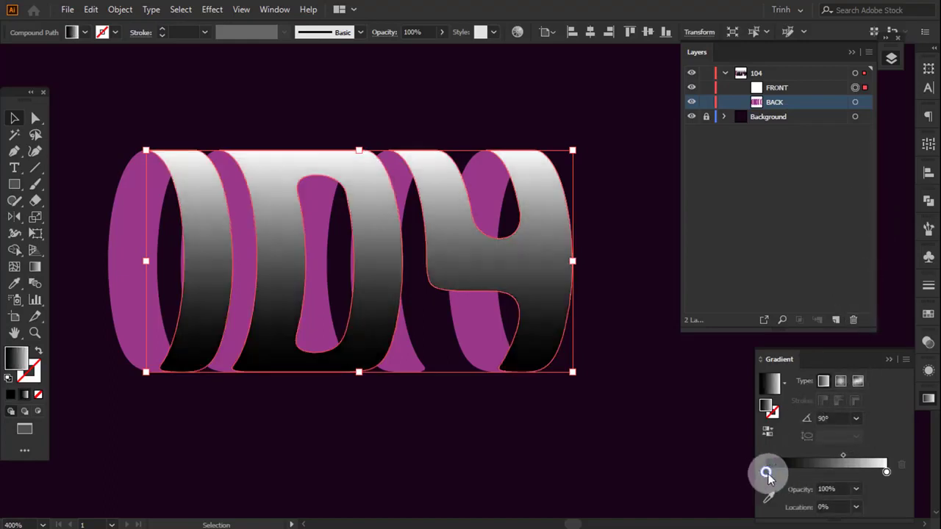
- Color the gradient's 0% stop with the purple FOCOLTONE 3459 swatch and add a crimson stop at 20.95%
double_click(766, 472)
left_click(748, 377)
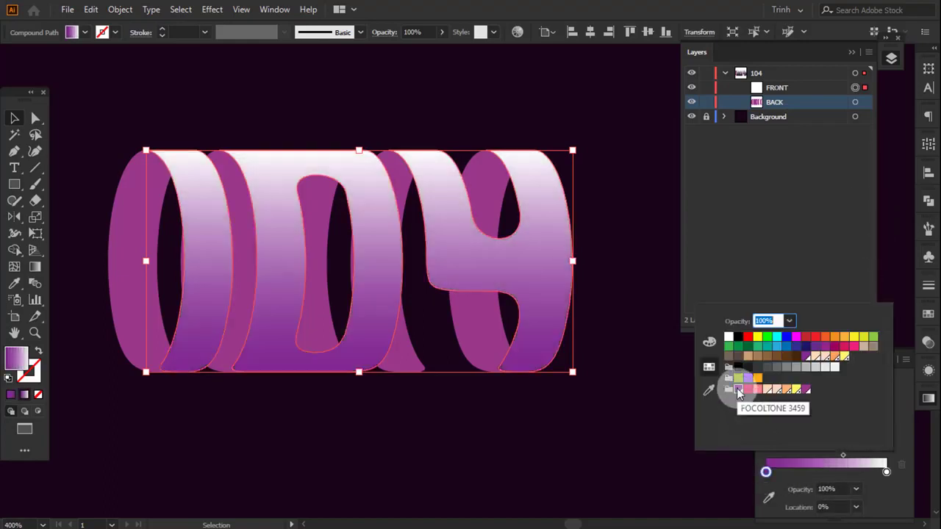
left_click(846, 459)
left_click(856, 507)
left_click(792, 472)
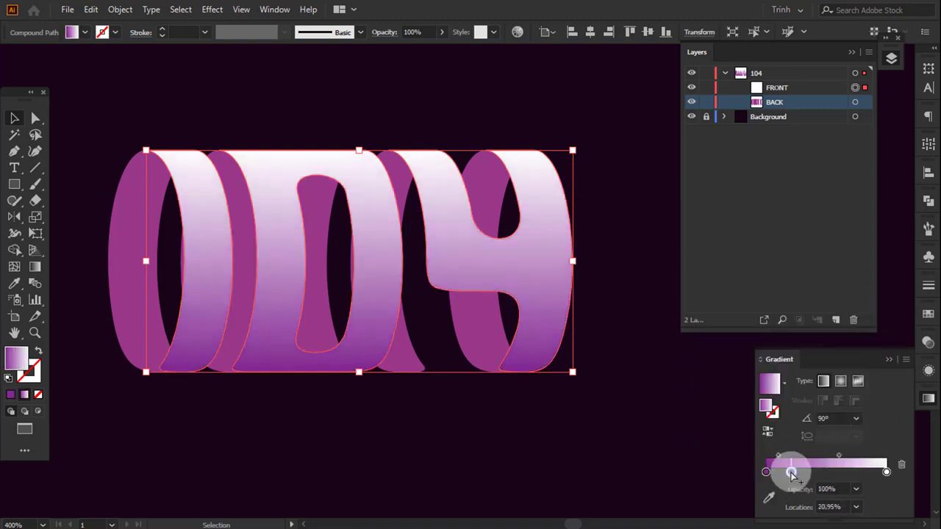
double_click(792, 472)
left_click(747, 391)
- Add a salmon pink stop at 39.39% and a light peach stop at 50% to the FRONT gradient
left_click(788, 470)
left_click(813, 471)
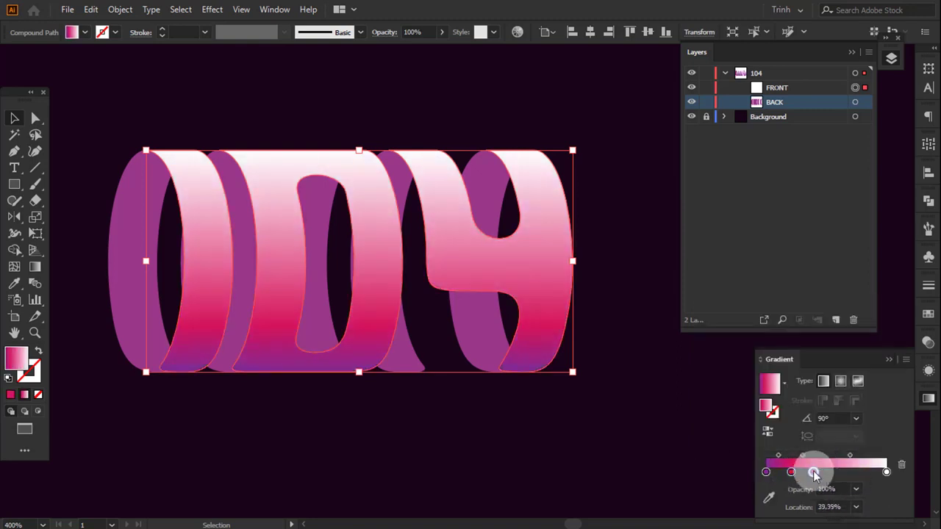
double_click(813, 472)
left_click(757, 392)
left_click(841, 473)
double_click(827, 472)
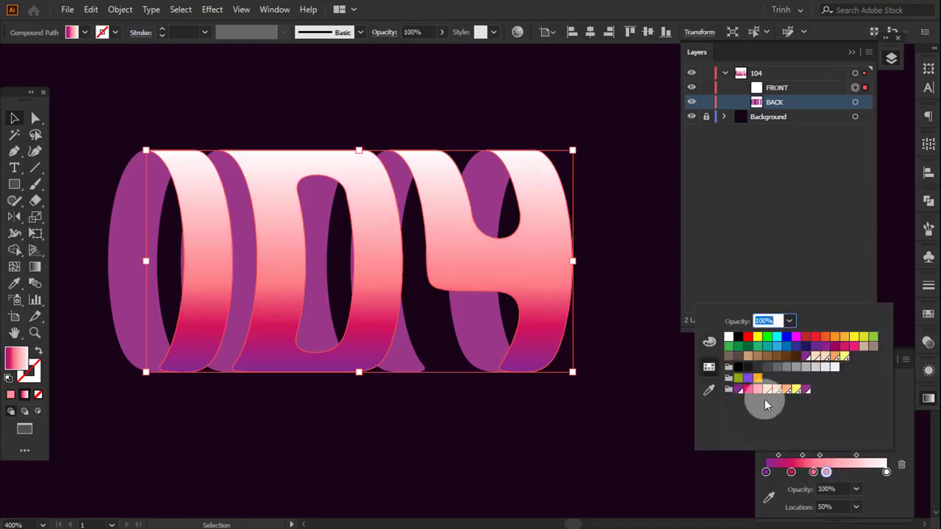
left_click(765, 391)
- Complete the FRONT gradient with a pale peach stop at 62.85%, an orange stop at about 80% and a yellow end stop
left_click(842, 472)
double_click(841, 472)
left_click(776, 391)
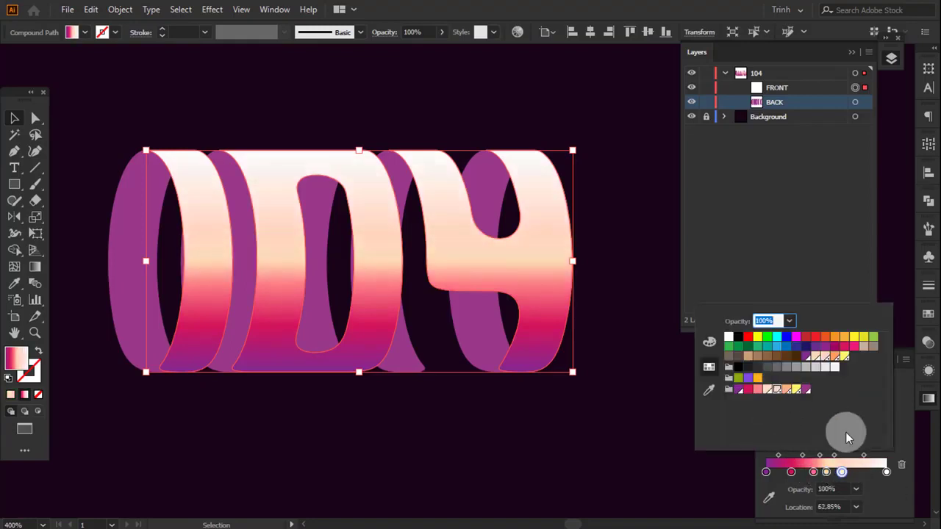
left_click(785, 392)
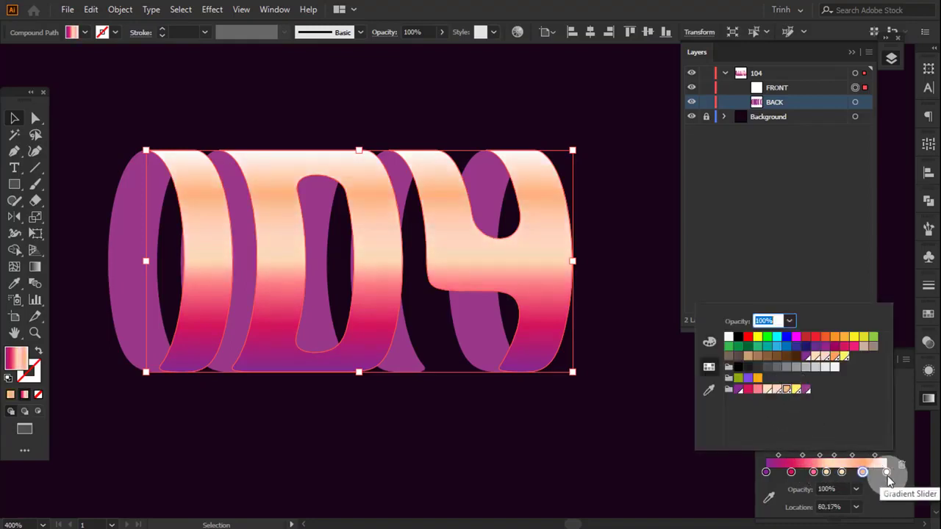
left_click(887, 472)
double_click(887, 471)
left_click(797, 390)
- Space the gradient's intermediate stops more evenly, with the crimson stop at 18.72% and the orange stop at 88.55%
left_click(877, 474)
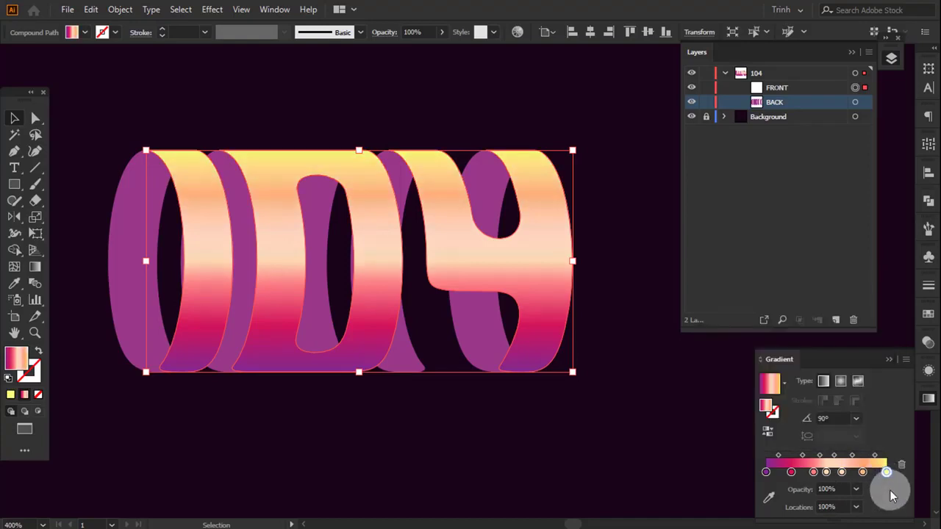
left_click(873, 472)
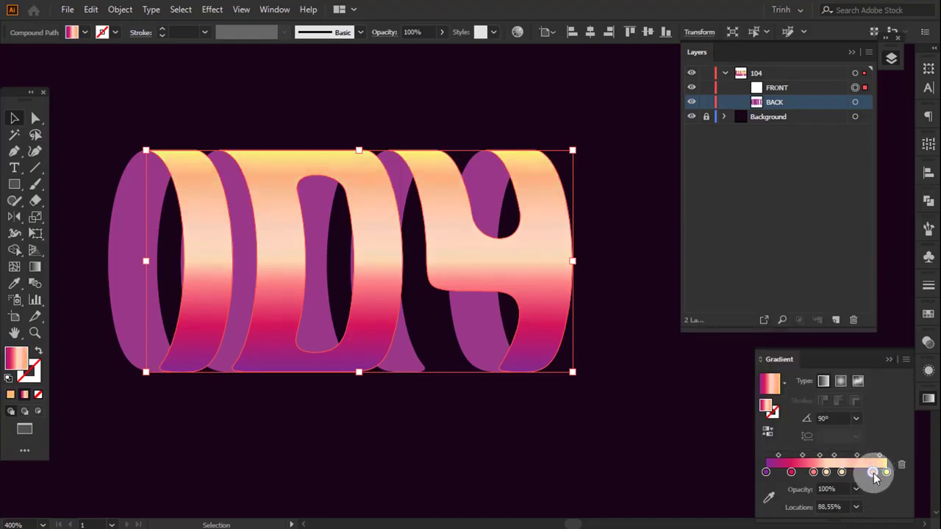
left_click_drag(842, 473, 788, 472)
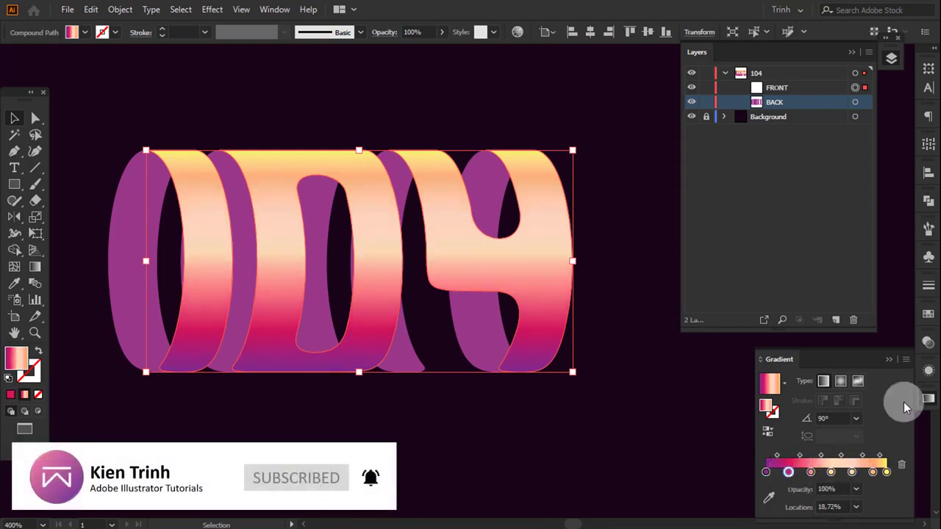
left_click(926, 397)
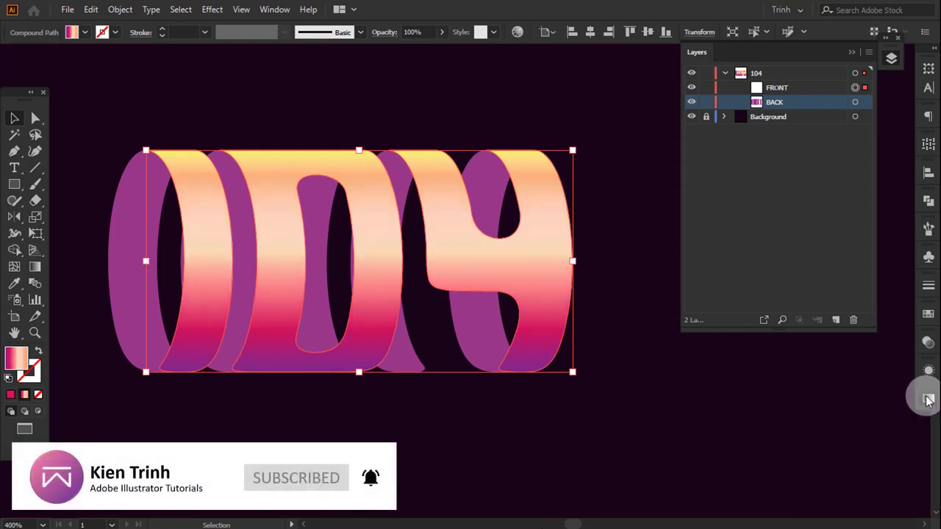
- Lock the FRONT path, and duplicate the BACK path directly in front of itself
left_click(706, 88)
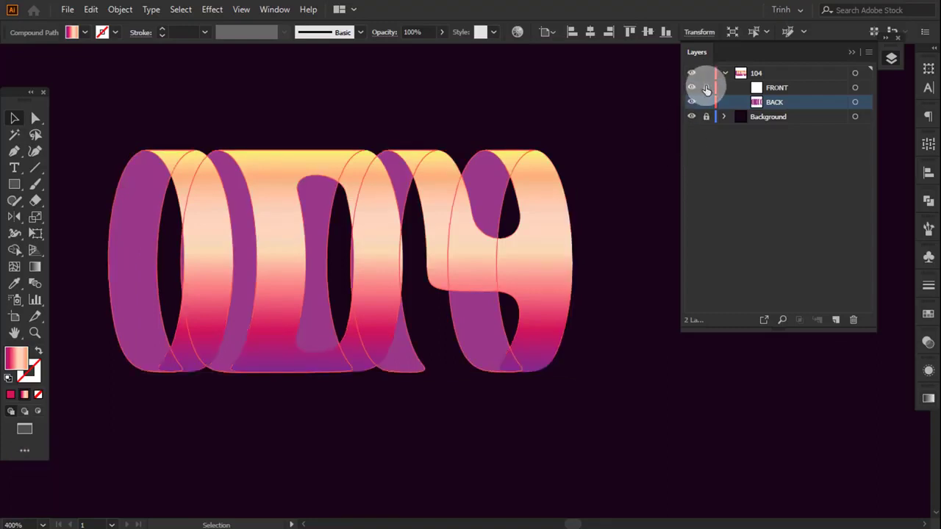
left_click(863, 104)
left_click(91, 9)
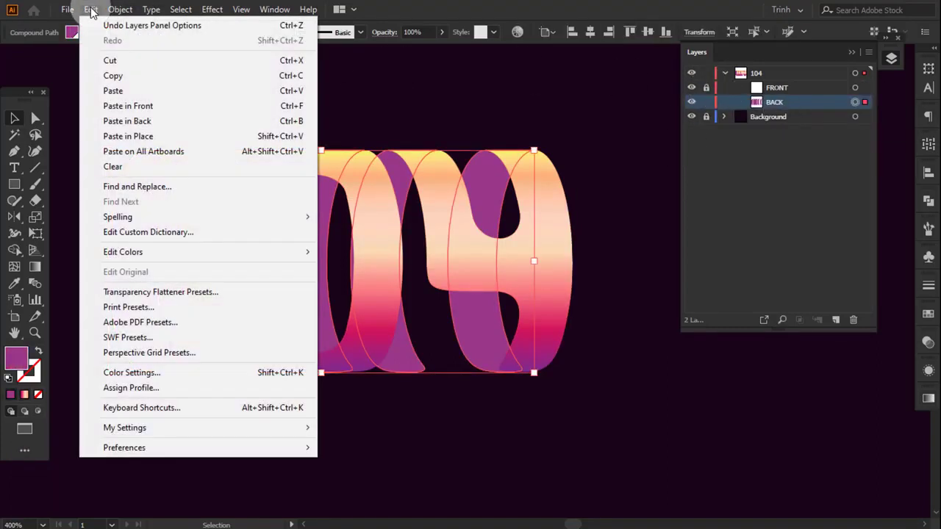
left_click(101, 75)
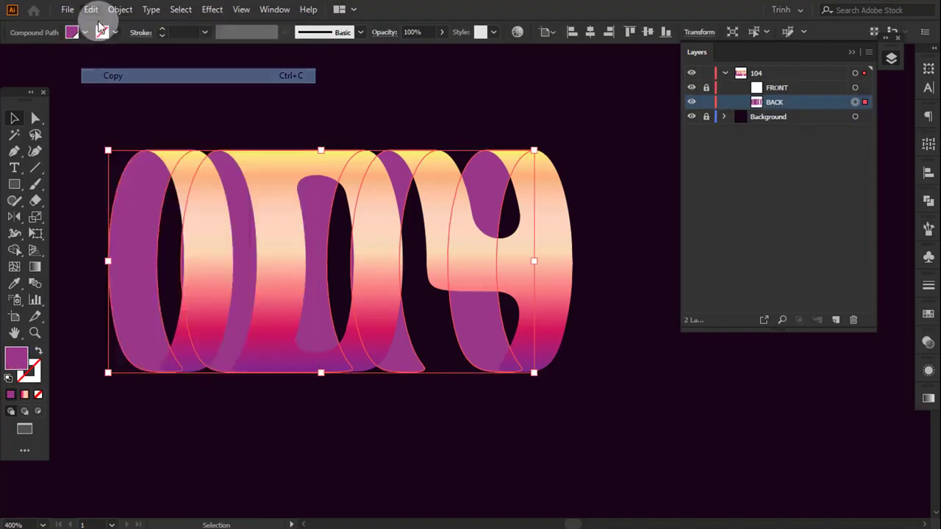
left_click(127, 105)
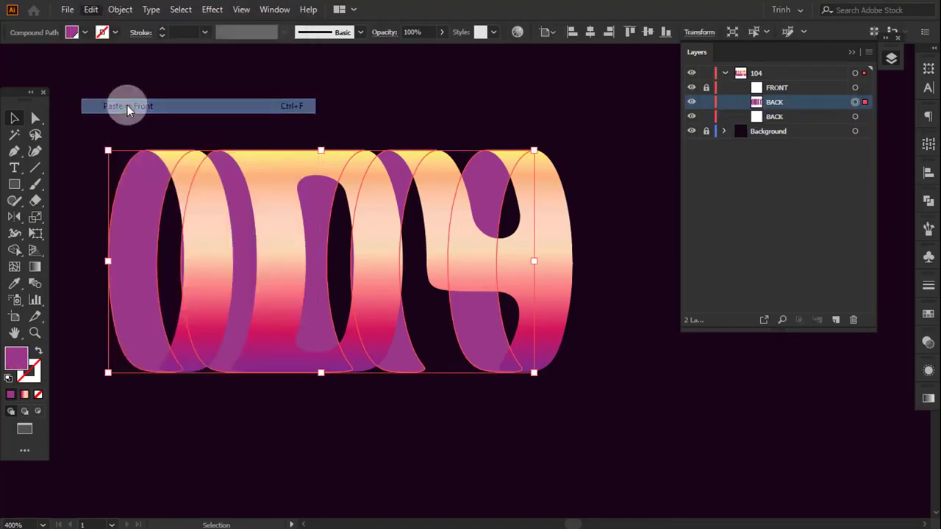
- Rename the upper BACK copy SHADE
double_click(773, 104)
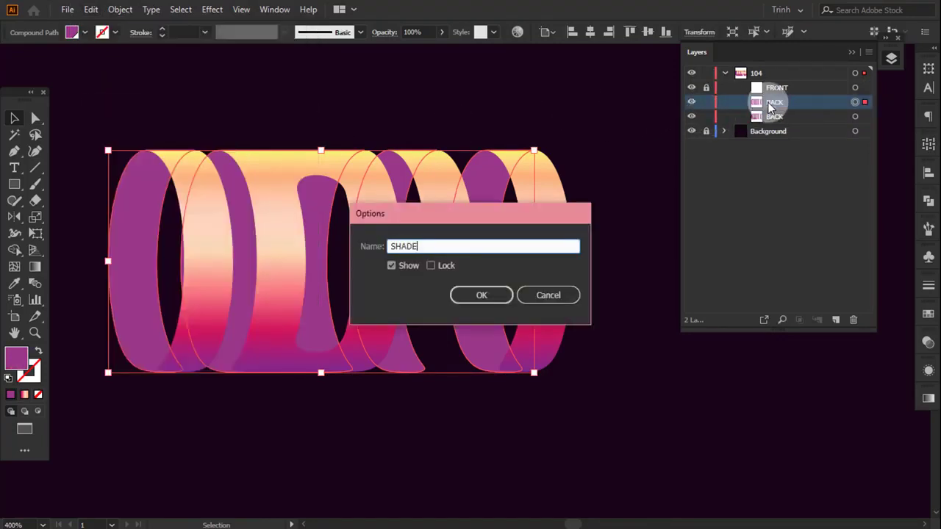
type("SHADE")
key("Return")
- Fill SHADE with the preset white-to-black gradient, and change its 0% stop to black at 40% opacity
left_click(927, 397)
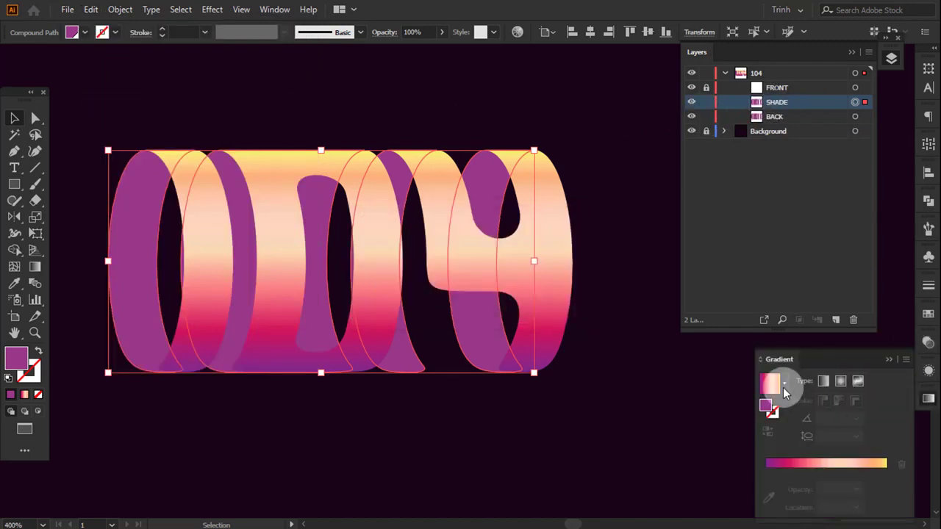
left_click(785, 385)
left_click(761, 409)
left_click(768, 469)
double_click(766, 471)
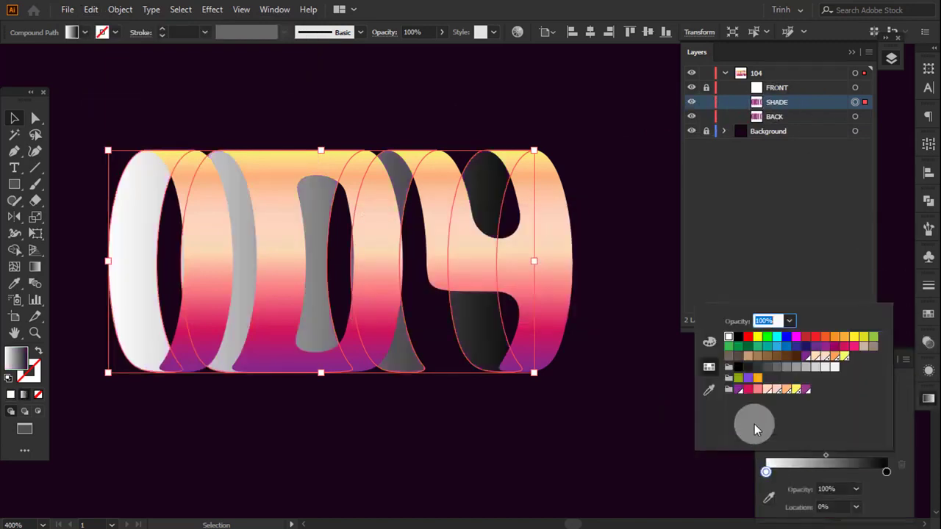
left_click(738, 337)
left_click(789, 321)
left_click(809, 393)
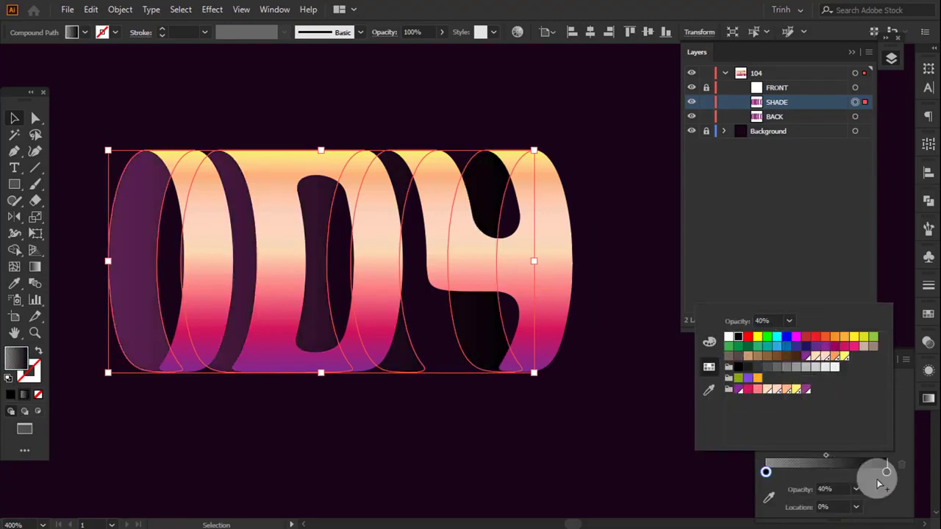
- Set the SHADE gradient's 100% stop to 80% opacity and the gradient angle to 90°
left_click(887, 472)
left_click(858, 490)
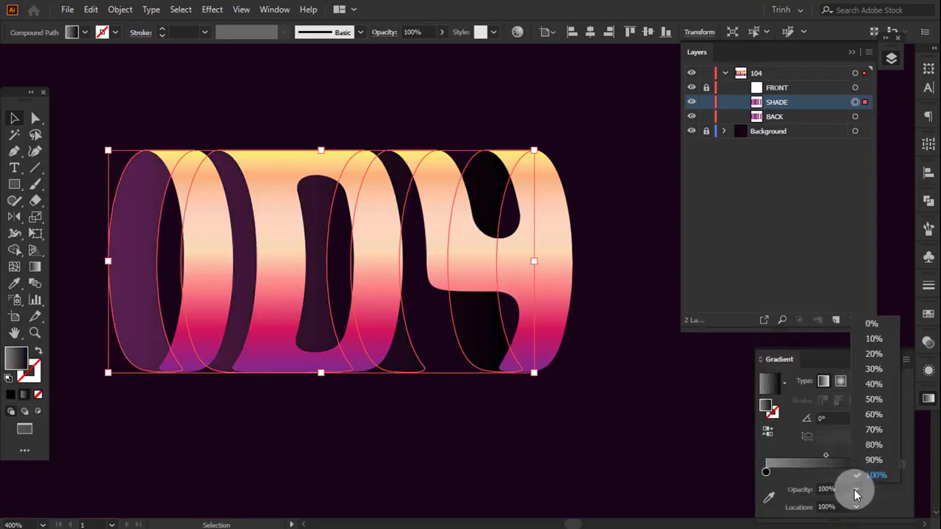
left_click(869, 442)
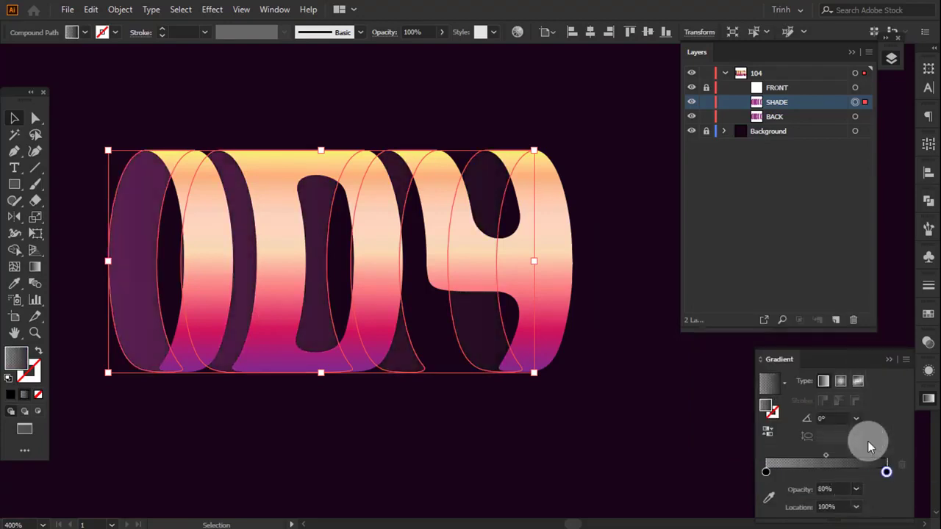
left_click(845, 418)
left_click(857, 419)
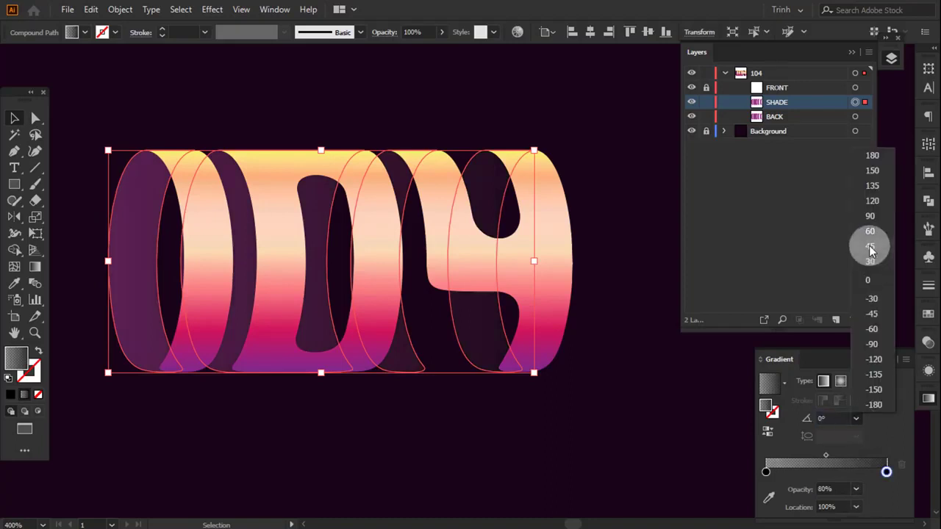
left_click(868, 213)
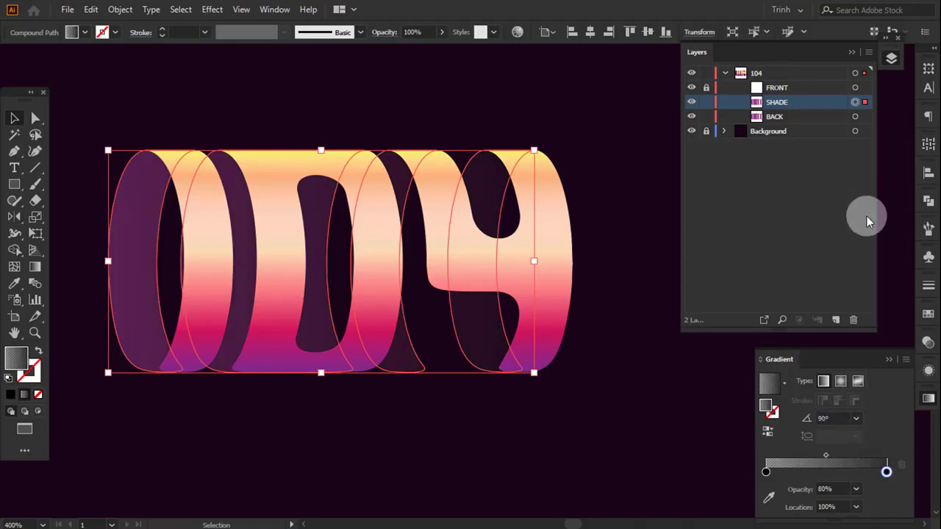
- Compare the lettering with and without the SHADE path by toggling its visibility
left_click(692, 102)
left_click(693, 103)
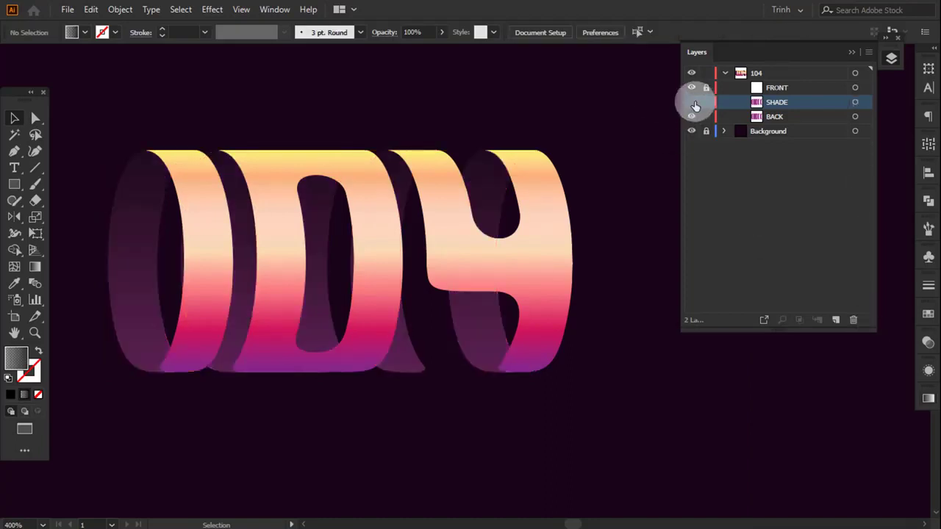
left_click(693, 103)
left_click(693, 103)
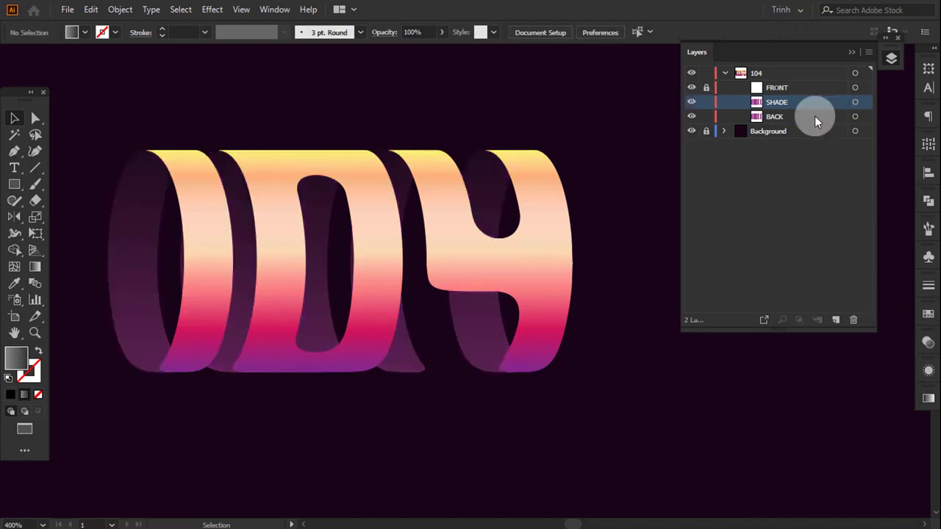
- Group the SHADE and BACK compound paths, and unlock the FRONT path
left_click(856, 103)
left_click(858, 117, "shift")
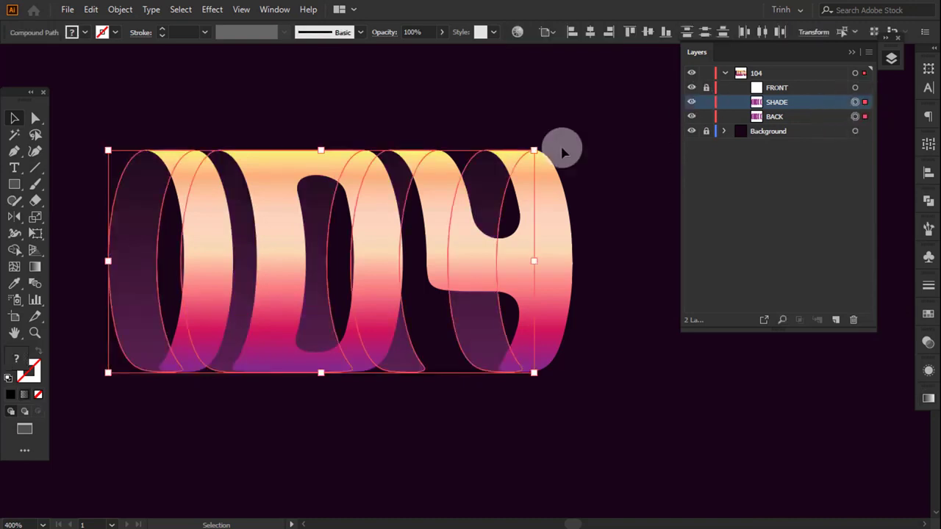
left_click(119, 10)
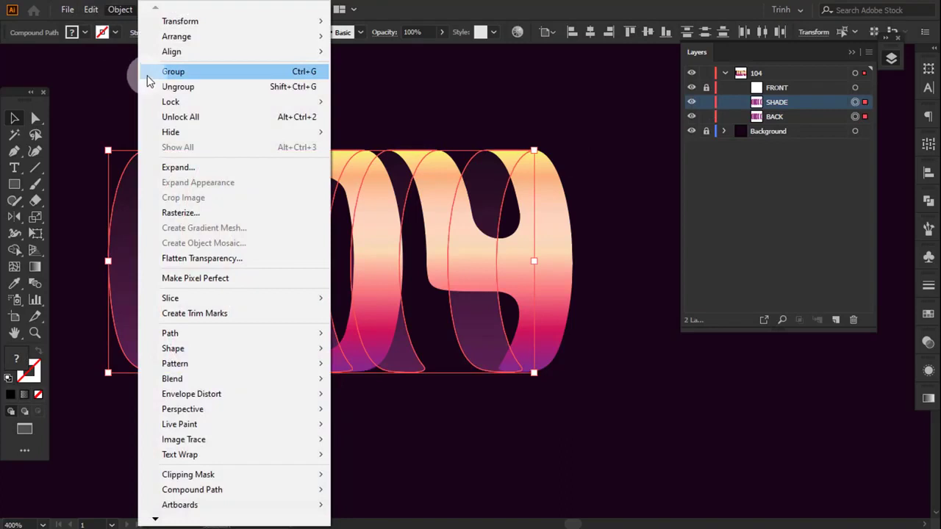
left_click(150, 73)
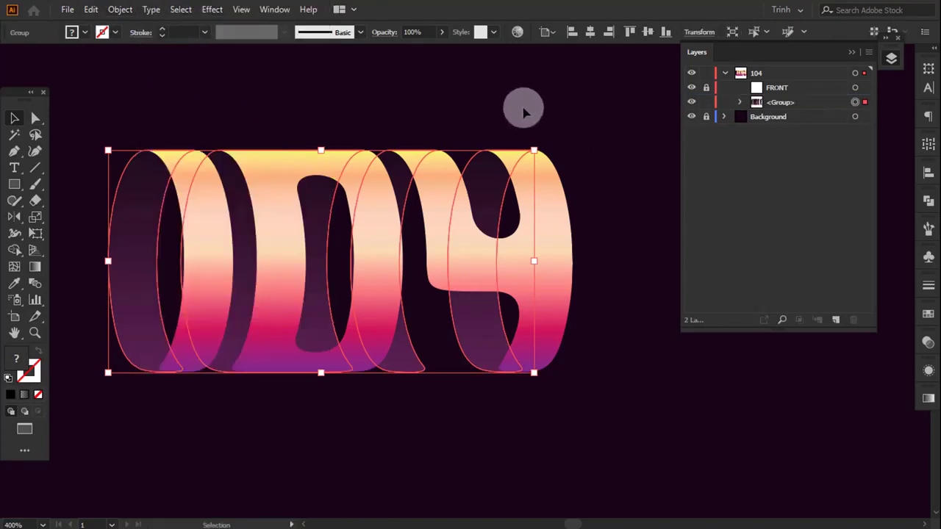
left_click(614, 115)
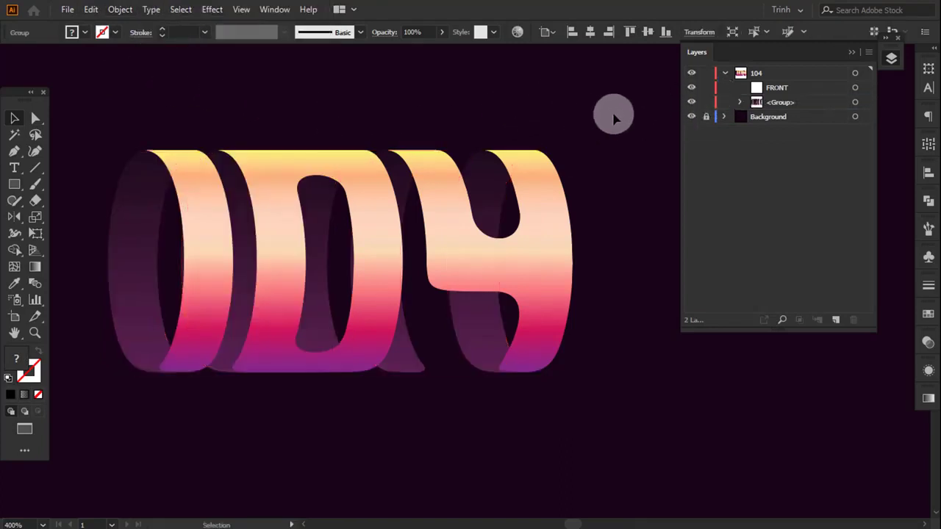
- Compare the lettering with and without the FRONT path and the back group by toggling their visibility
left_click(692, 88)
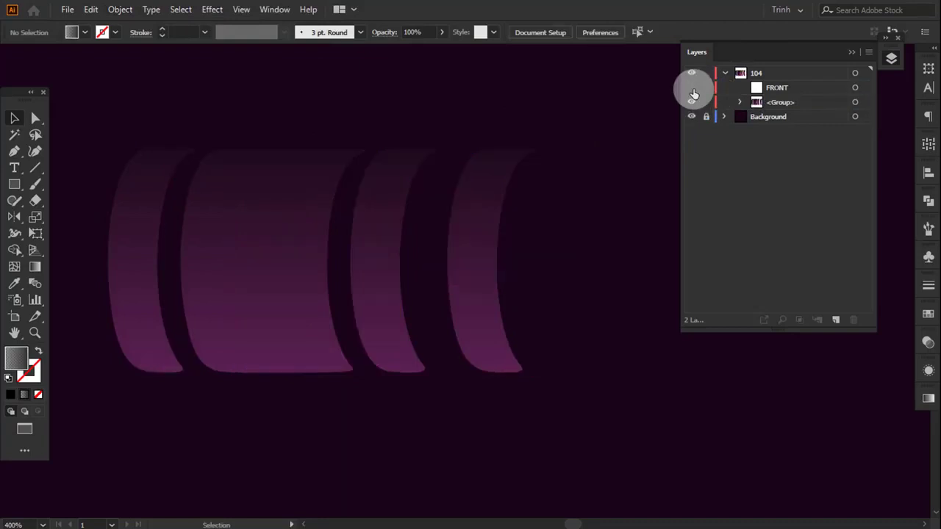
left_click(692, 88)
left_click(692, 102)
left_click(692, 102)
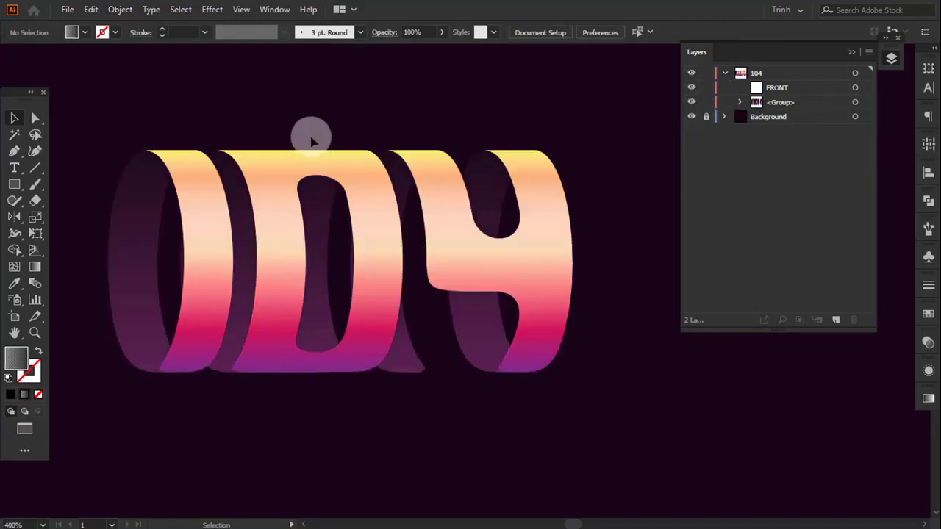
- Group the FRONT path with the back group and rename the new group MAIN
left_click_drag(231, 109, 472, 294)
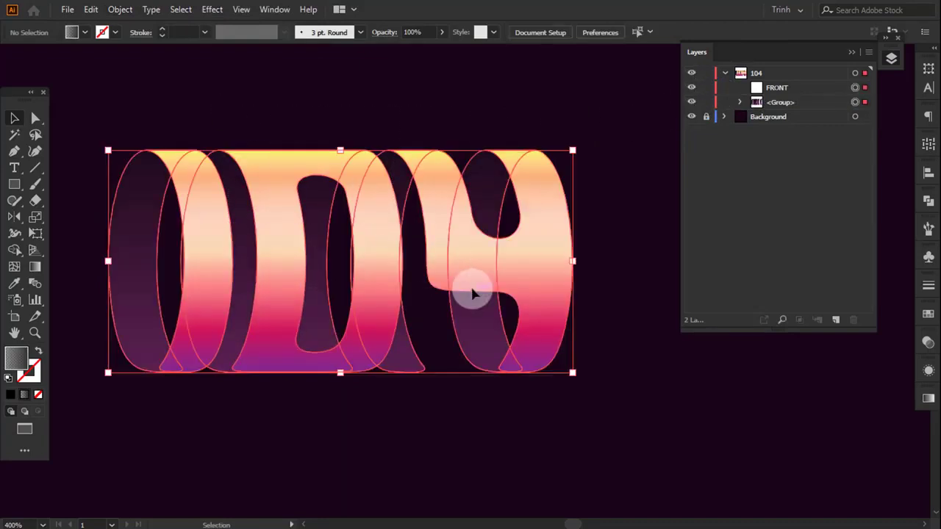
right_click(380, 200)
left_click(417, 306)
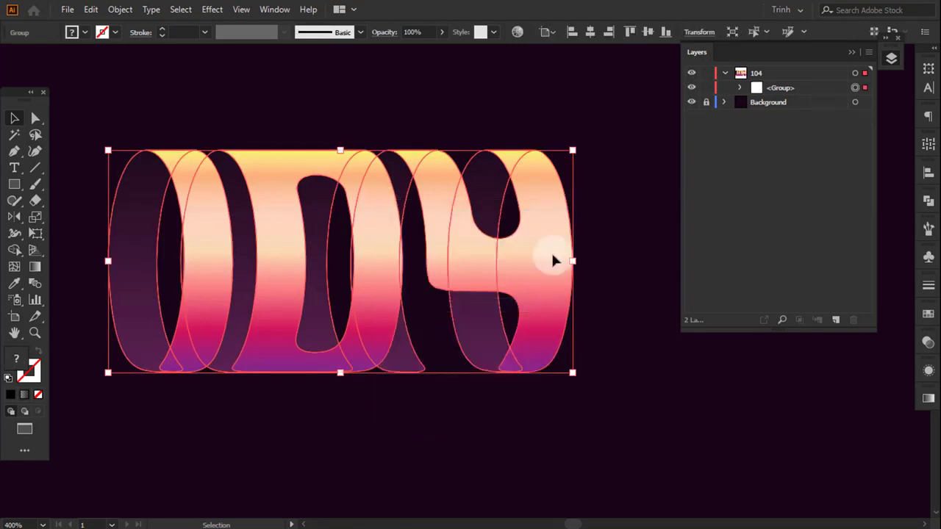
double_click(780, 88)
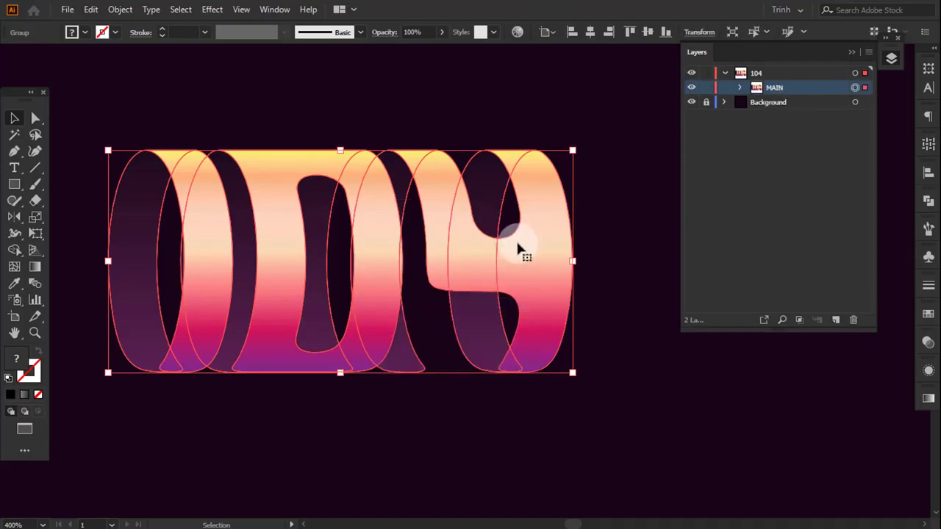
- Reflect a copy of the MAIN group downward across the lettering's bottom edge as an upside-down mirror image
left_click_drag(521, 254, 520, 179)
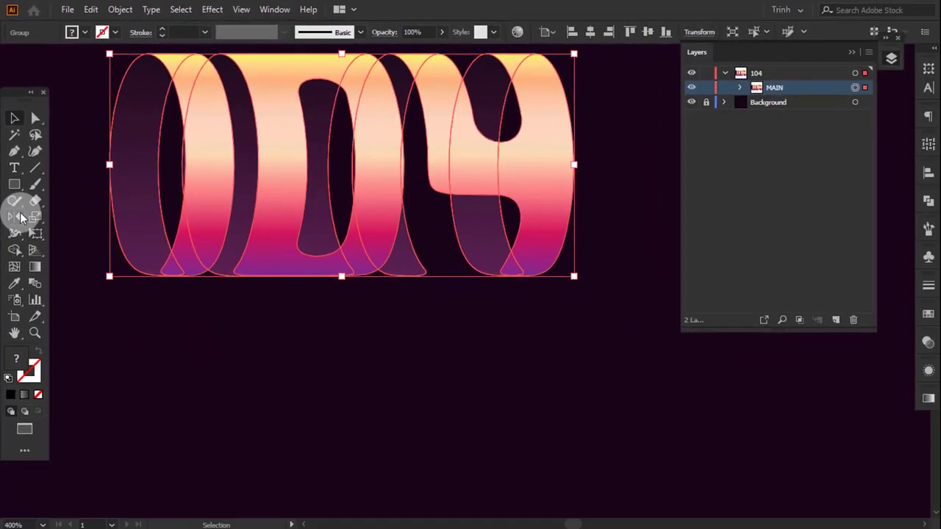
left_click(22, 309)
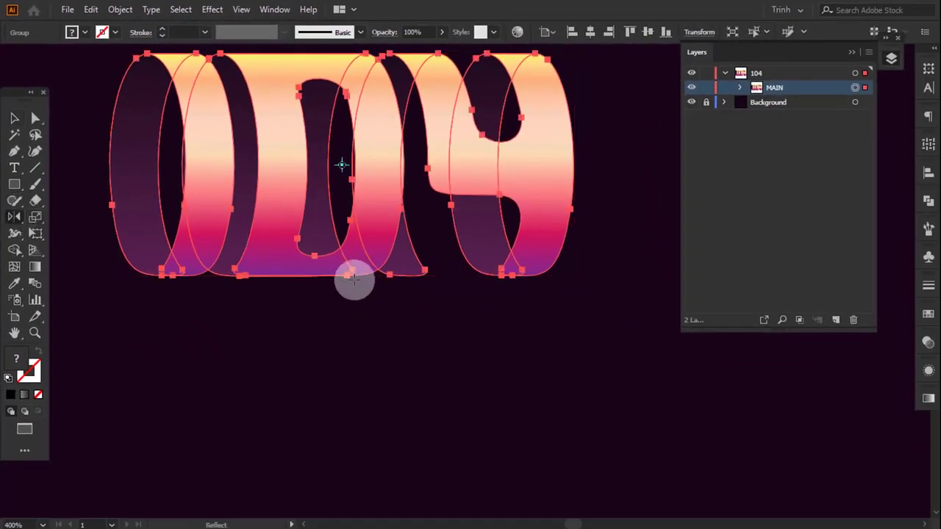
left_click(346, 276)
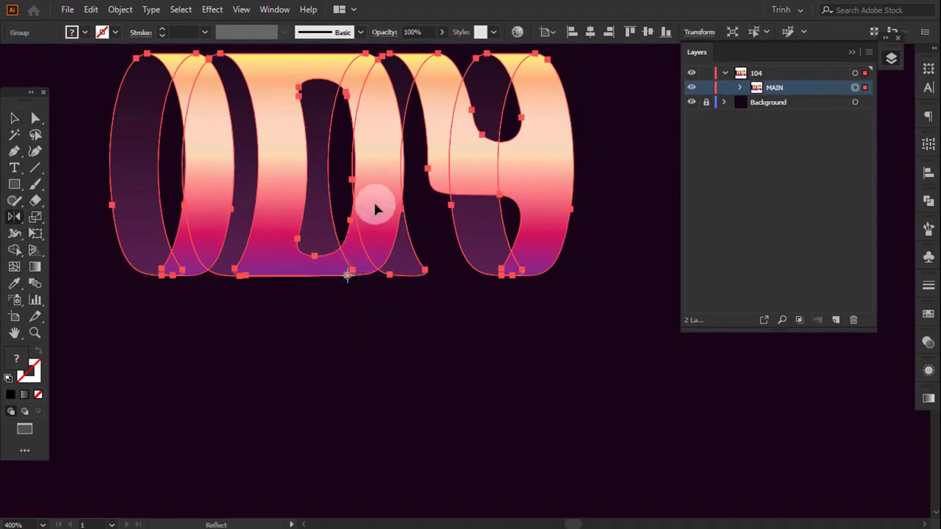
left_click_drag(374, 206, 438, 350)
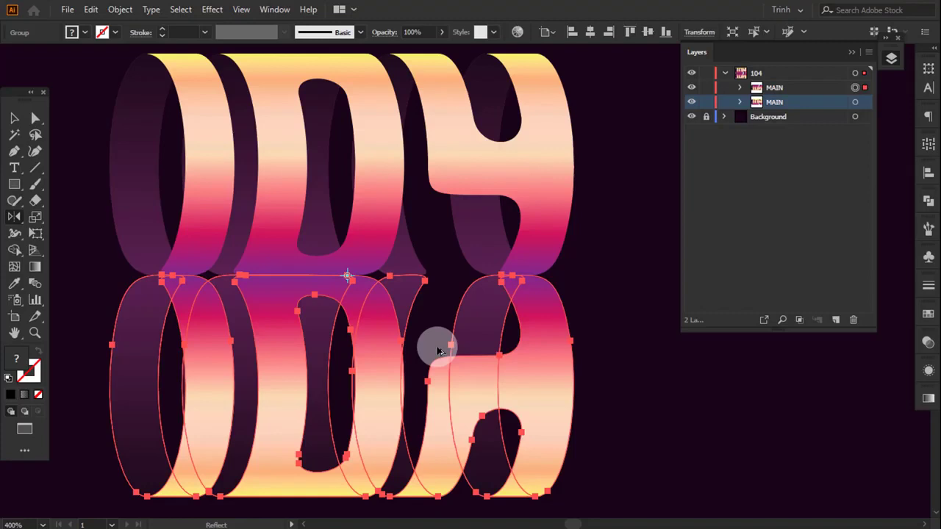
- Move the mirrored copy slightly down to leave a narrow gap below the upright lettering
left_click(14, 118)
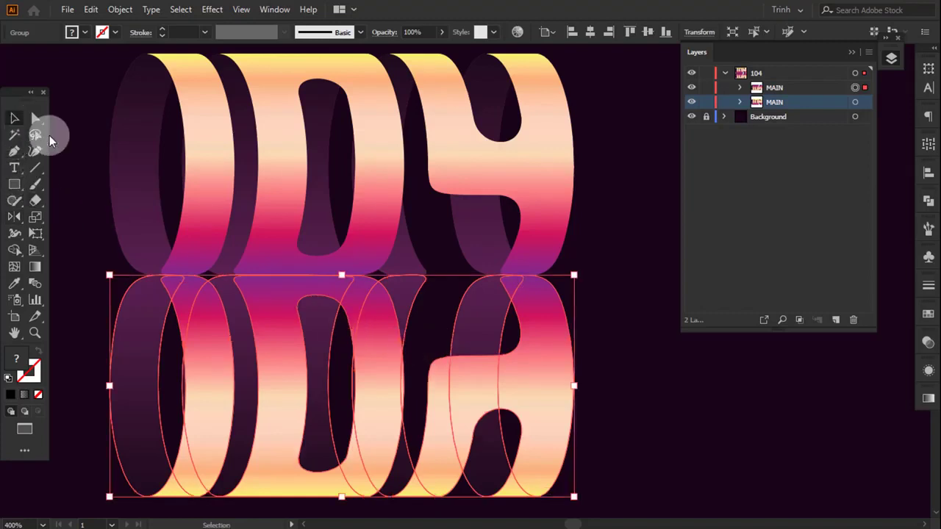
left_click(64, 149)
left_click_drag(363, 284, 364, 292)
left_click(612, 196)
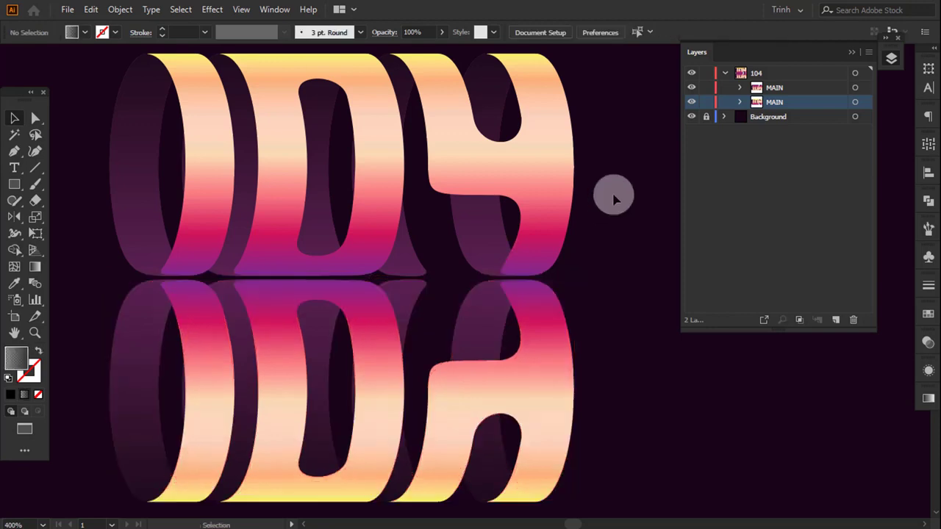
- Place the upright MAIN group above the mirrored copy in the stacking order, rename the copy SHADOW, and lock MAIN
left_click(565, 196)
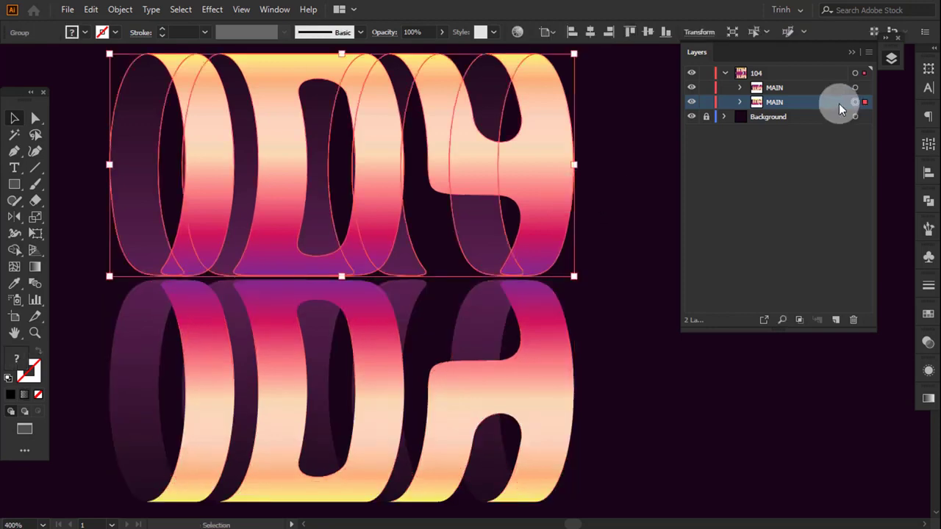
left_click_drag(836, 101, 834, 80)
double_click(774, 101)
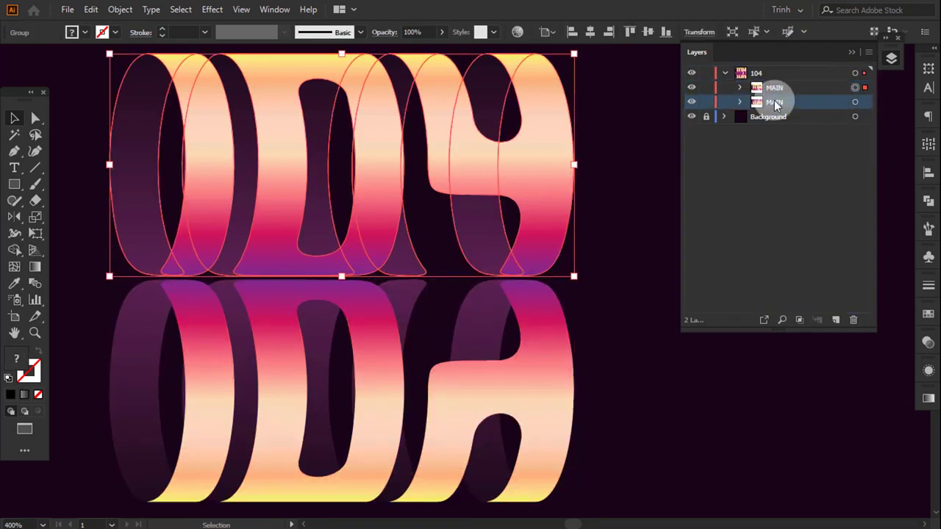
type("SHADOW")
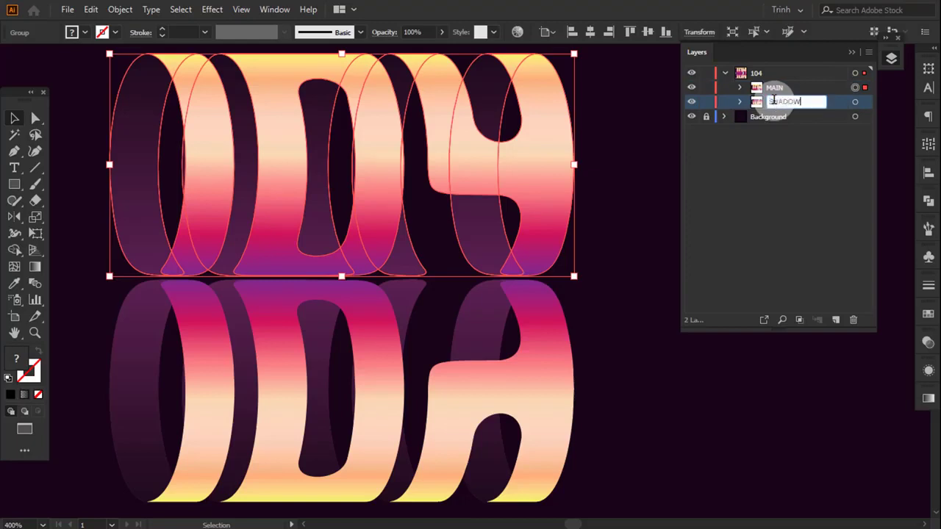
key("Return")
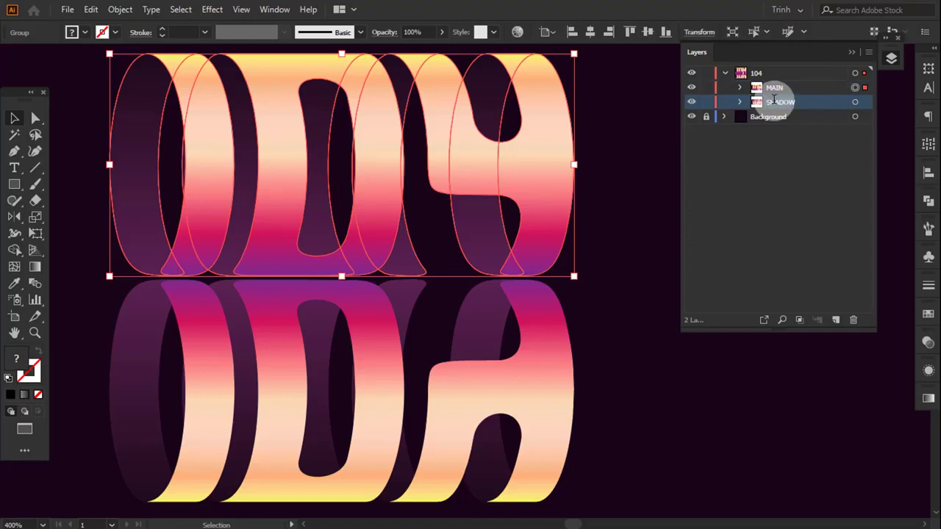
left_click(706, 87)
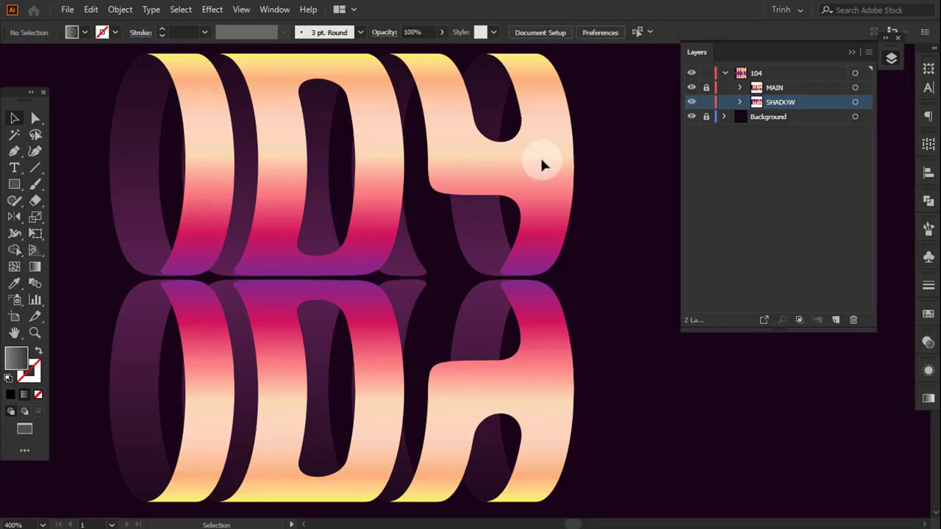
- Make an opacity mask for the SHADOW group with Clip turned off, and enter mask editing
left_click(532, 325)
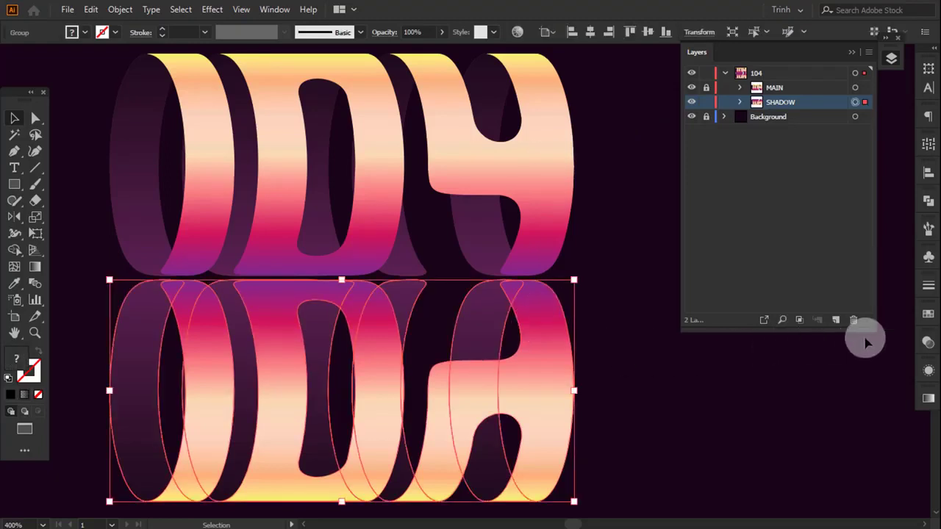
left_click(928, 342)
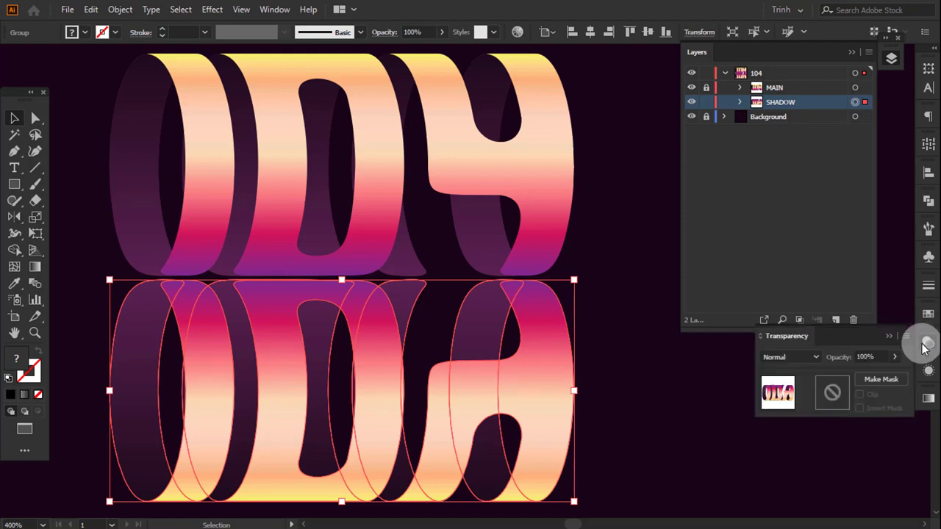
left_click(887, 376)
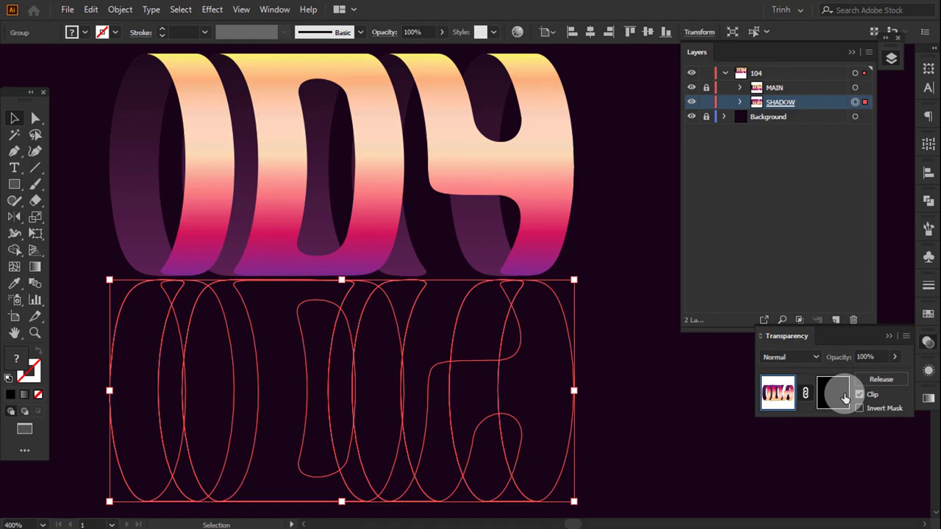
left_click(859, 394)
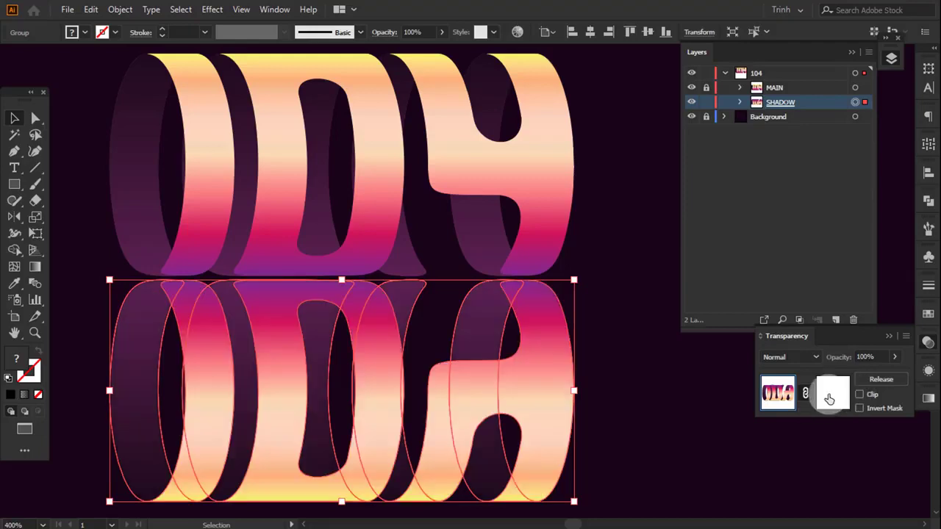
left_click(829, 398)
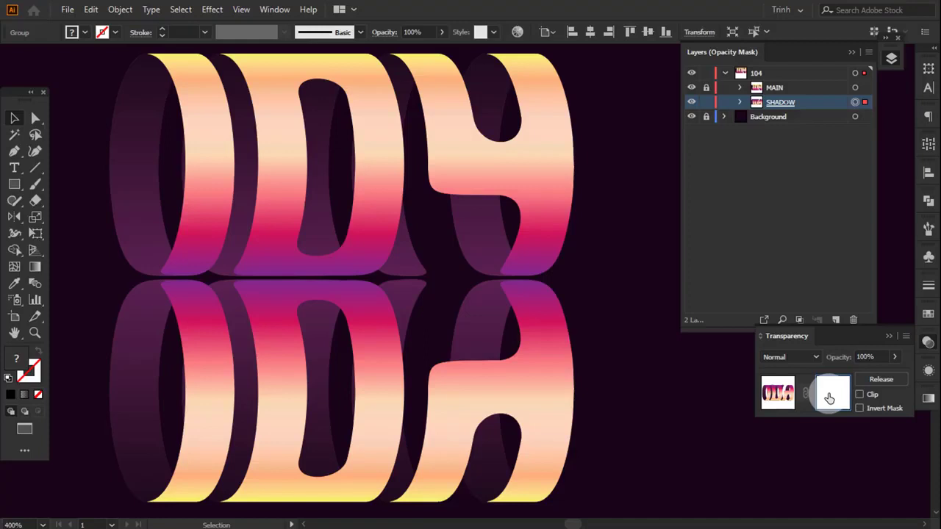
- Draw a rectangle in the opacity mask that covers the whole mirrored lettering, with its upper edge in the gap
left_click(17, 190)
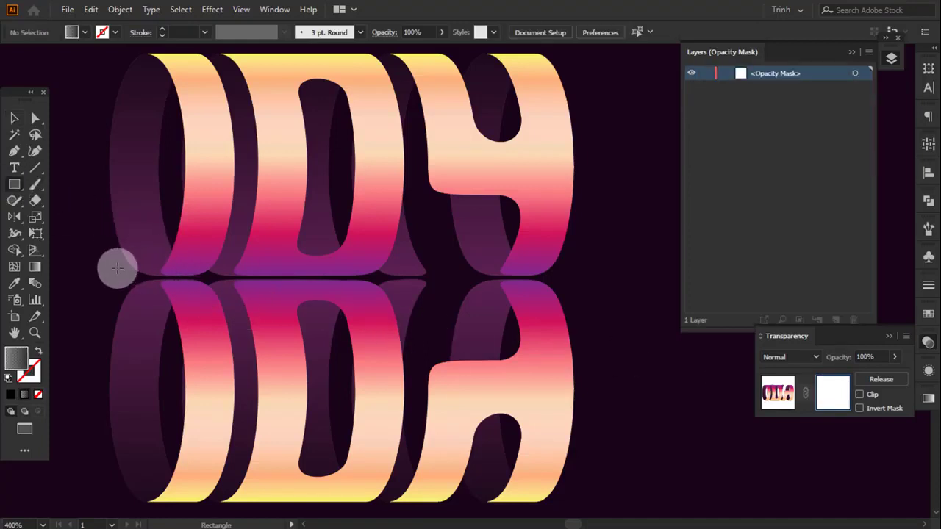
left_click_drag(99, 286, 644, 504)
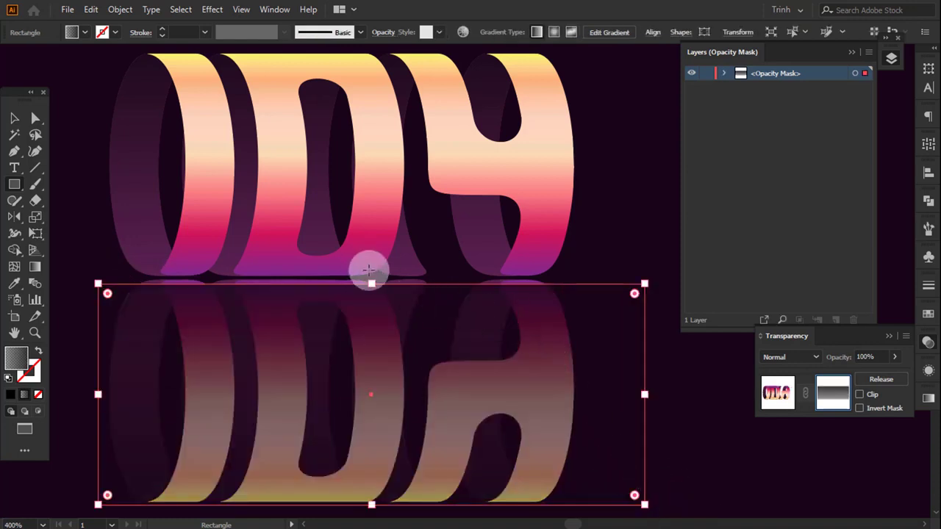
left_click_drag(372, 284, 372, 279)
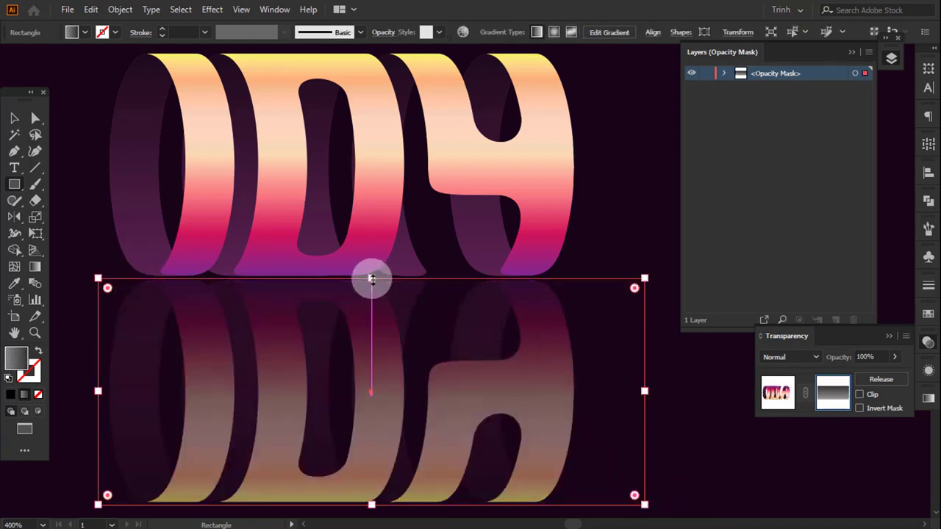
- Fill the mask rectangle with the preset white-to-black gradient and reverse its direction
left_click(928, 398)
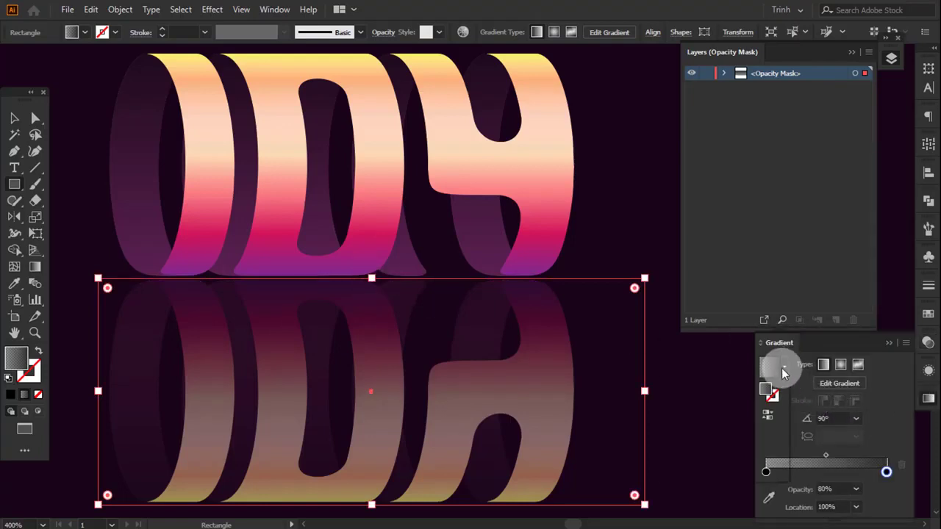
left_click(784, 368)
left_click(765, 393)
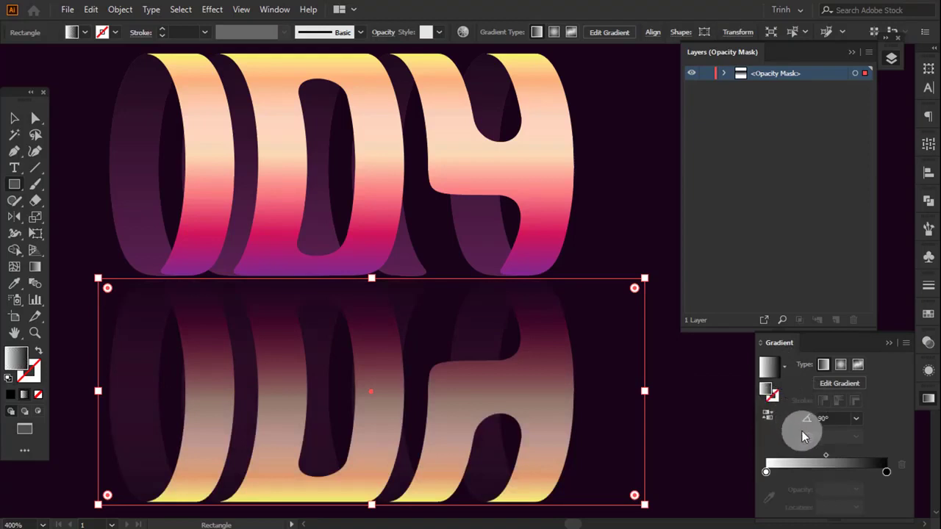
left_click(768, 414)
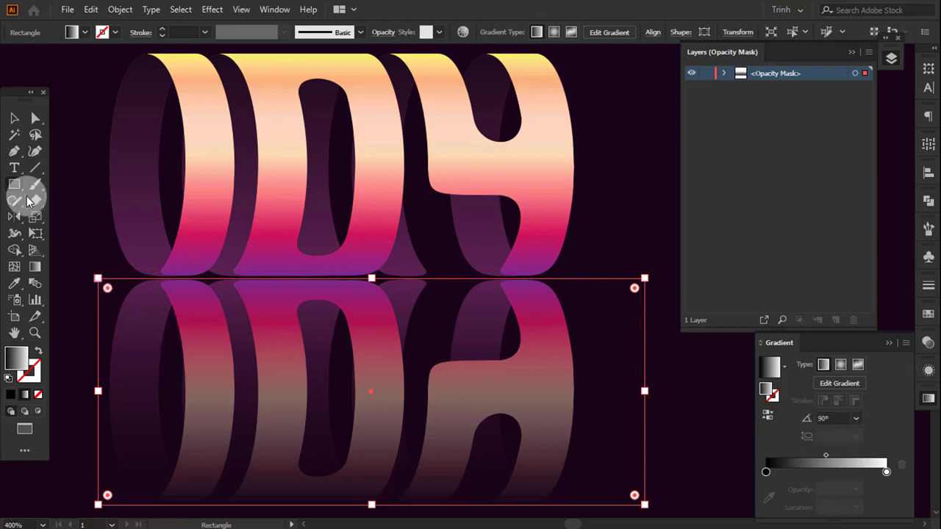
- Move the mask gradient's black stop to about 39% and shift the gradient midpoint toward the white stop
left_click(33, 269)
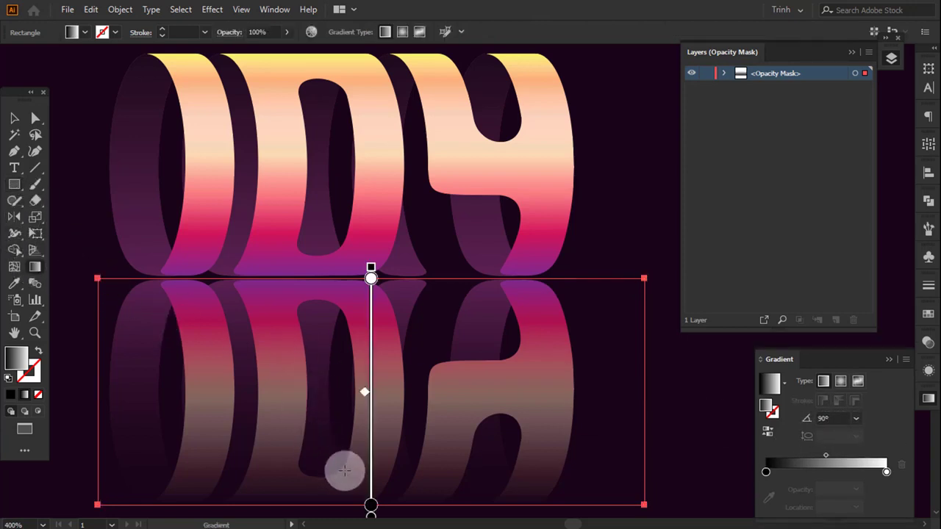
left_click_drag(370, 512, 371, 420)
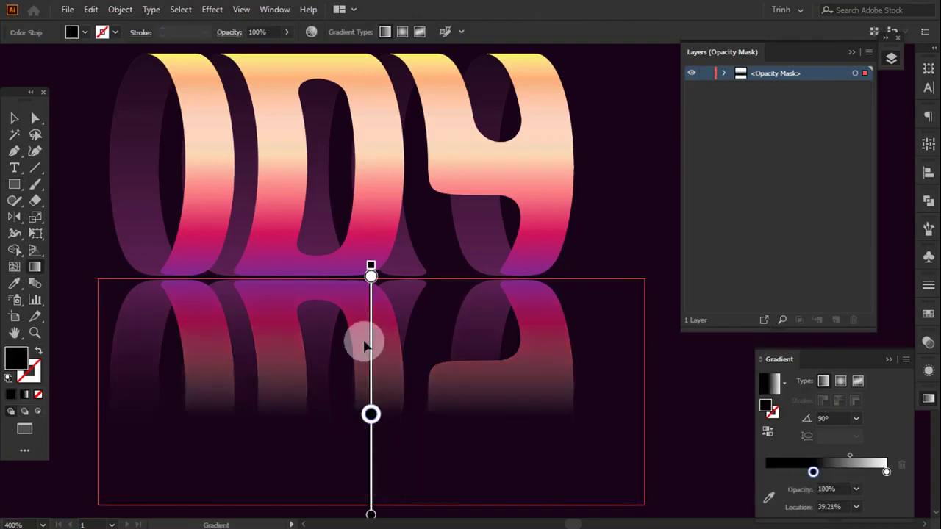
left_click_drag(365, 335, 368, 319)
left_click(14, 119)
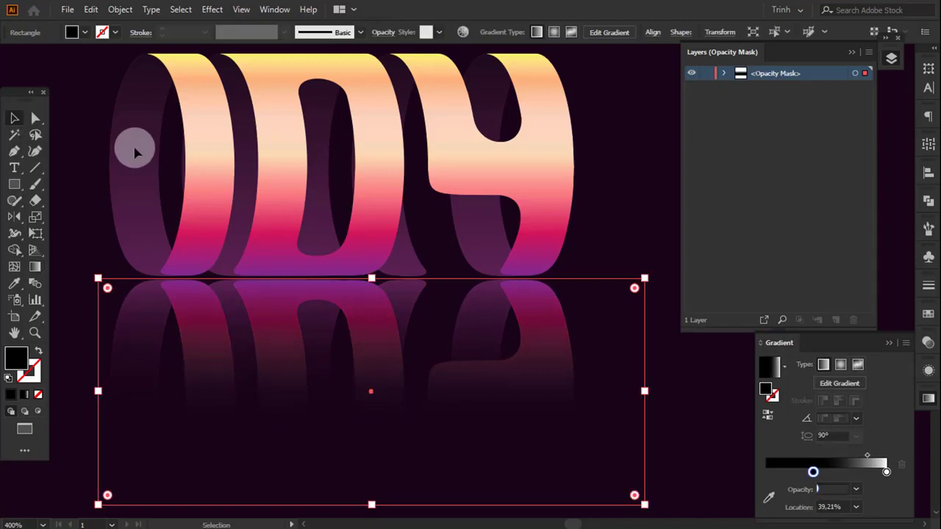
- Leave opacity mask editing, return to the SHADOW artwork, and deselect everything
left_click(600, 226)
left_click(928, 343)
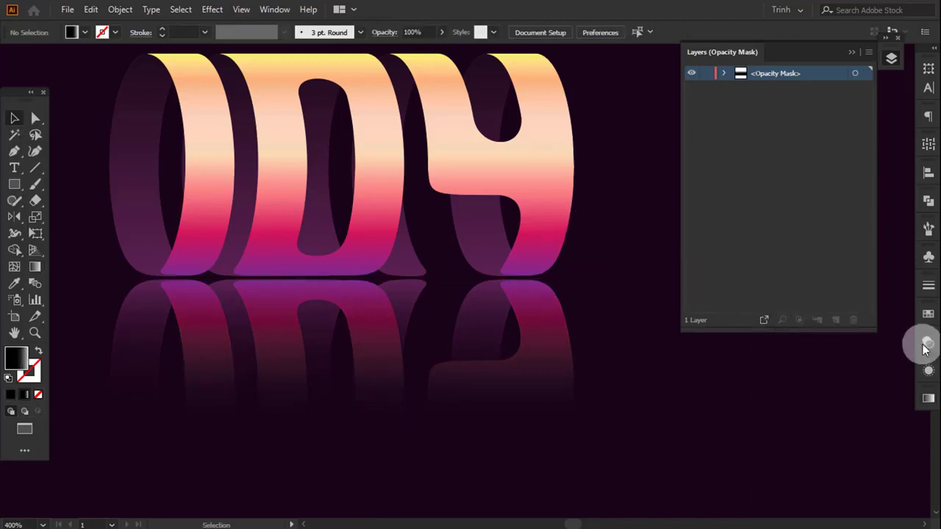
left_click(781, 394)
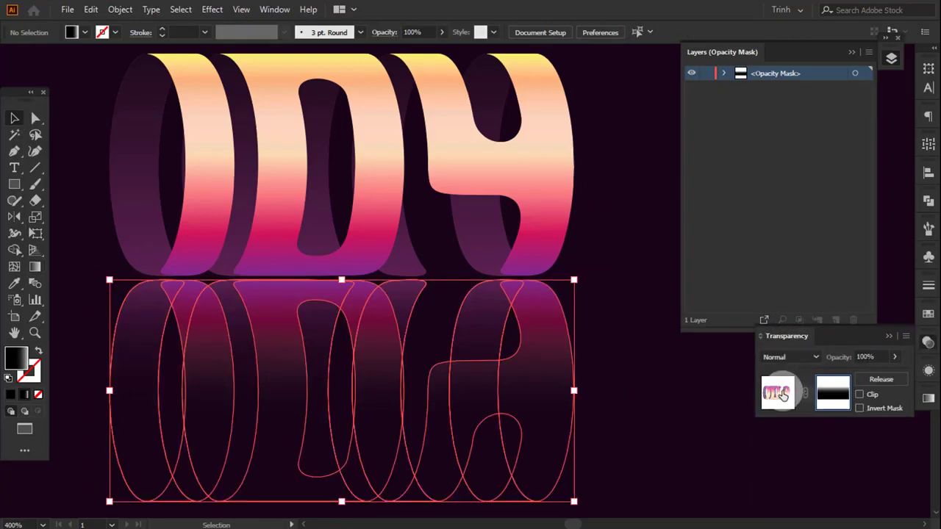
left_click(888, 337)
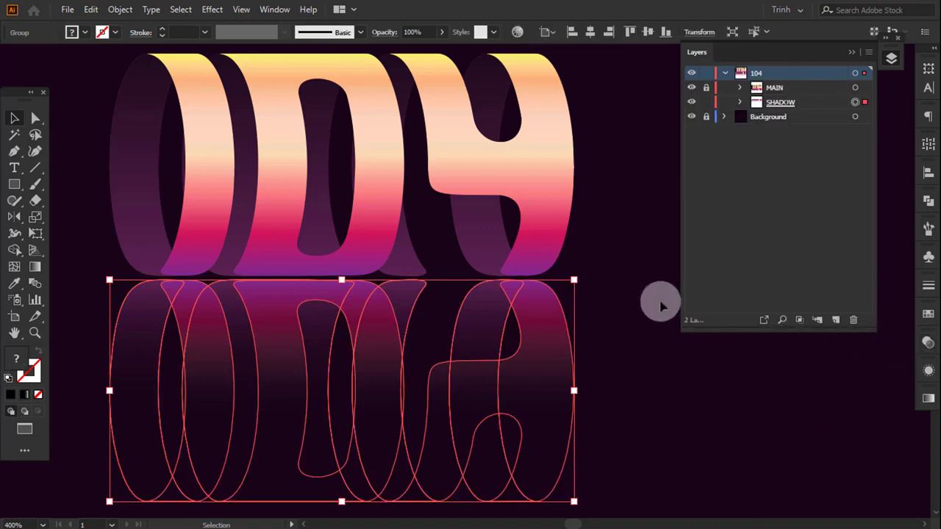
left_click(655, 295)
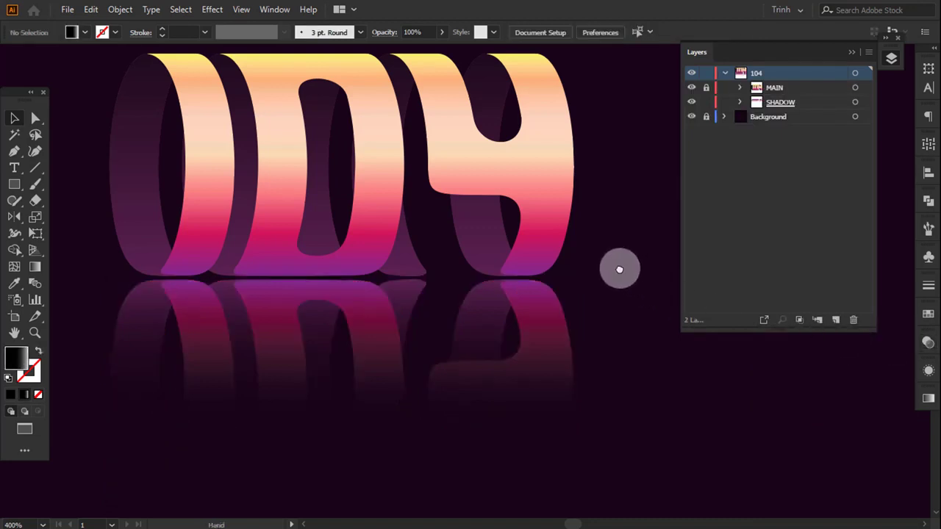
- Compare the lettering with and without the SHADOW reflection by toggling its visibility
left_click_drag(618, 267, 626, 313)
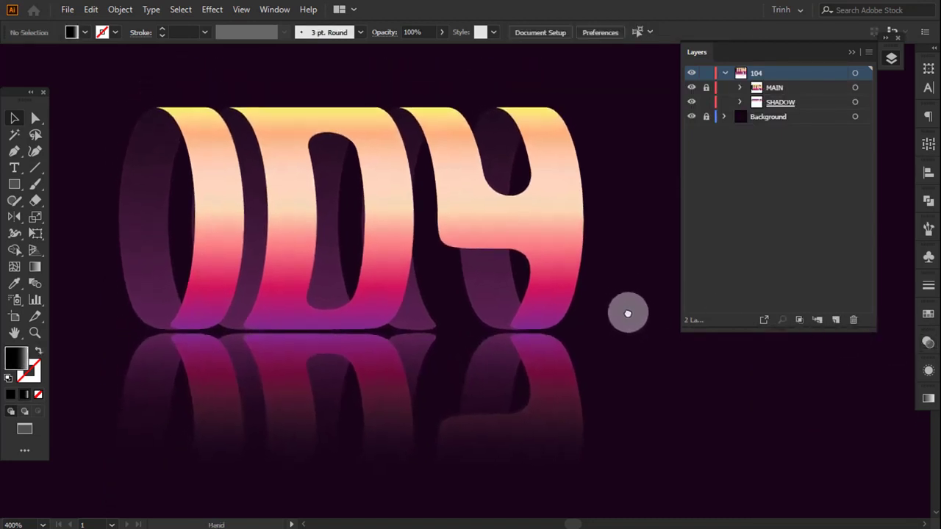
left_click(855, 88)
left_click(855, 102)
left_click(696, 102)
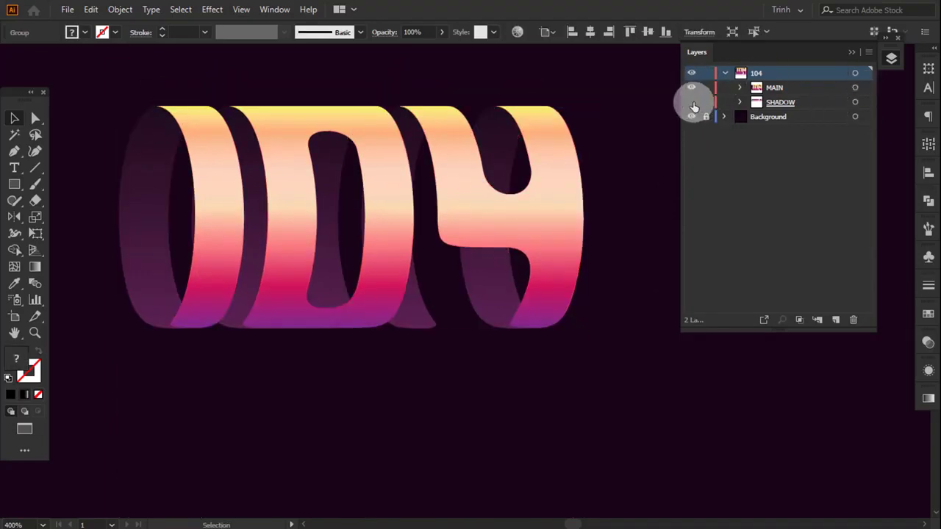
left_click(695, 102)
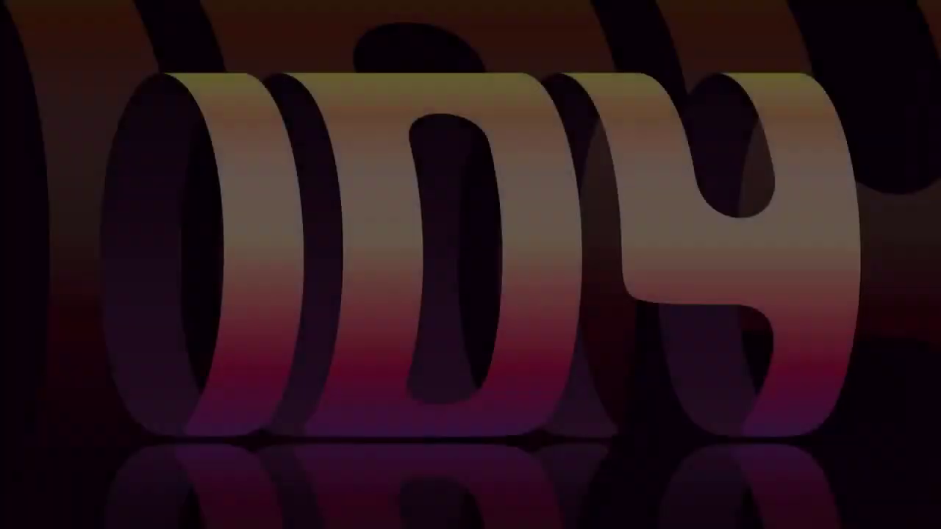